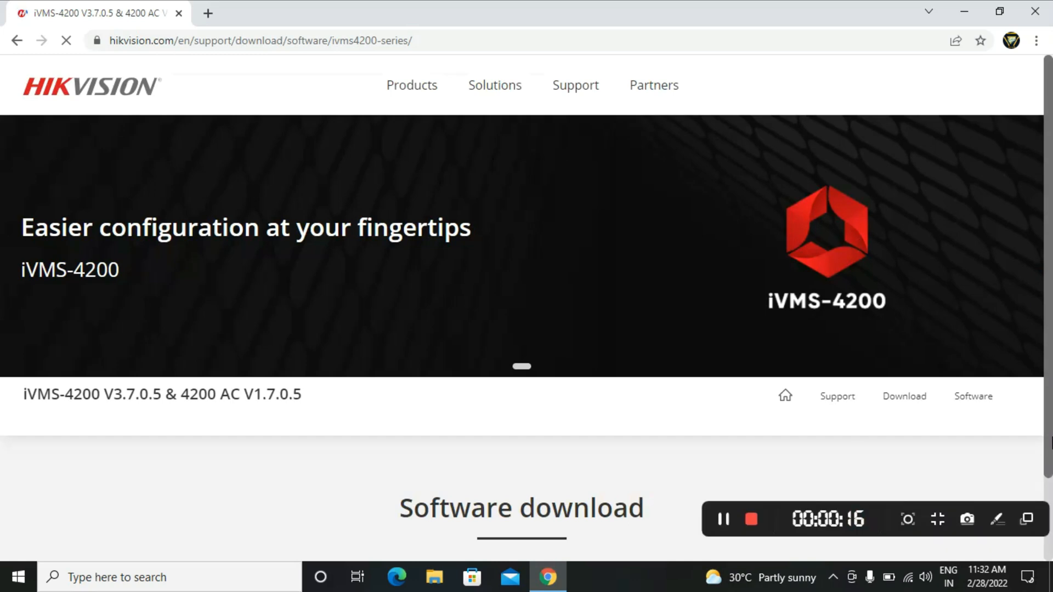
Download the iVMS-4200(V3.7.0.5_E) installer from the Hikvision Software download section.
{"action": "scroll", "coordinate": [1050, 439], "scroll_direction": "down", "scroll_amount": 2}
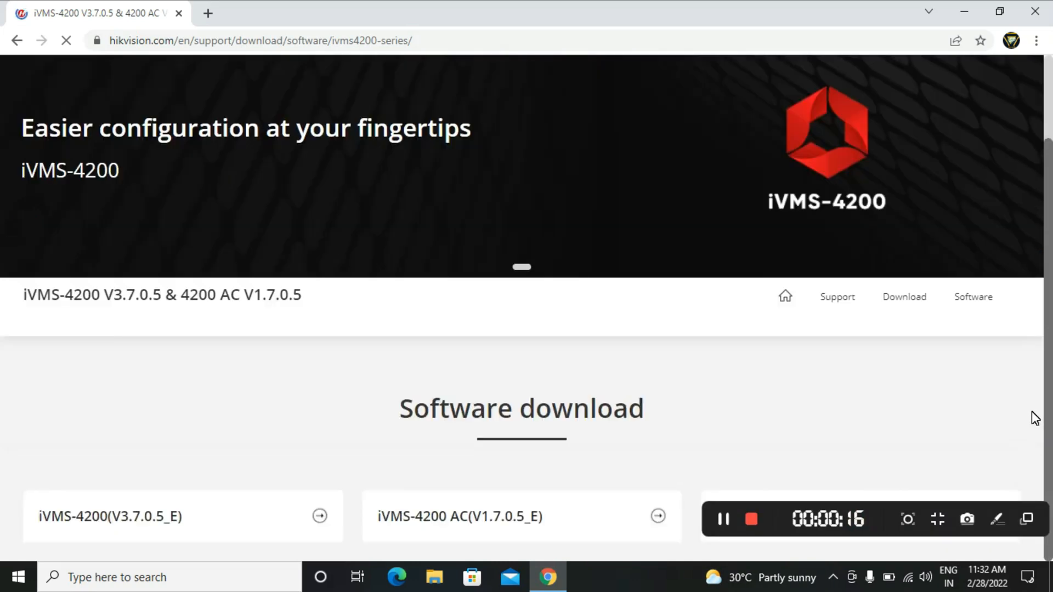
{"action": "left_click", "coordinate": [131, 524]}
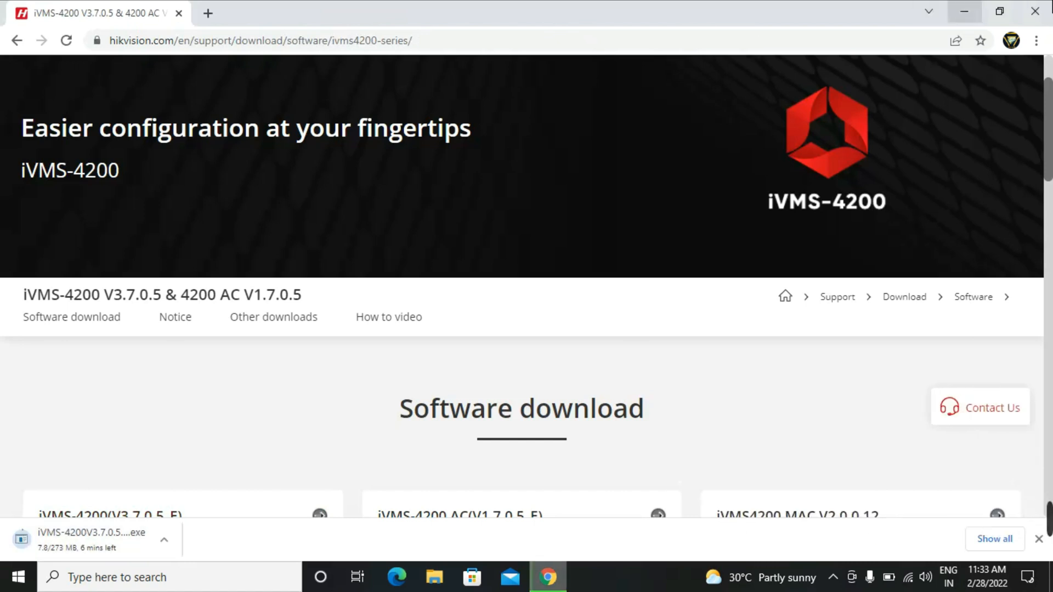
{"action": "left_click", "coordinate": [1036, 40]}
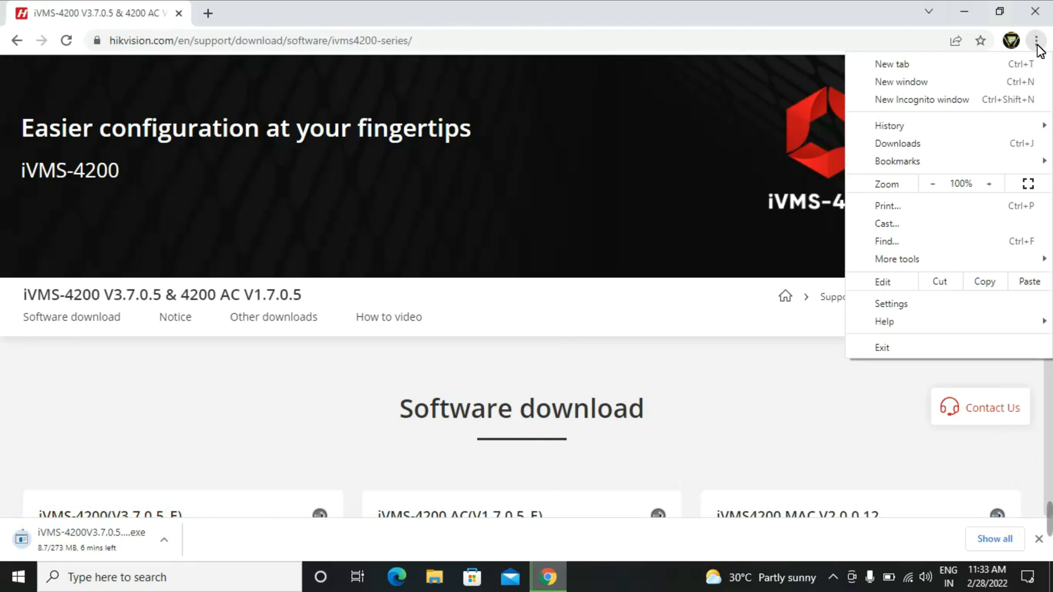
Wait for iVMS-4200V3.7.0.5_E.exe to download and show it in the Downloads folder.
{"action": "left_click", "coordinate": [947, 142]}
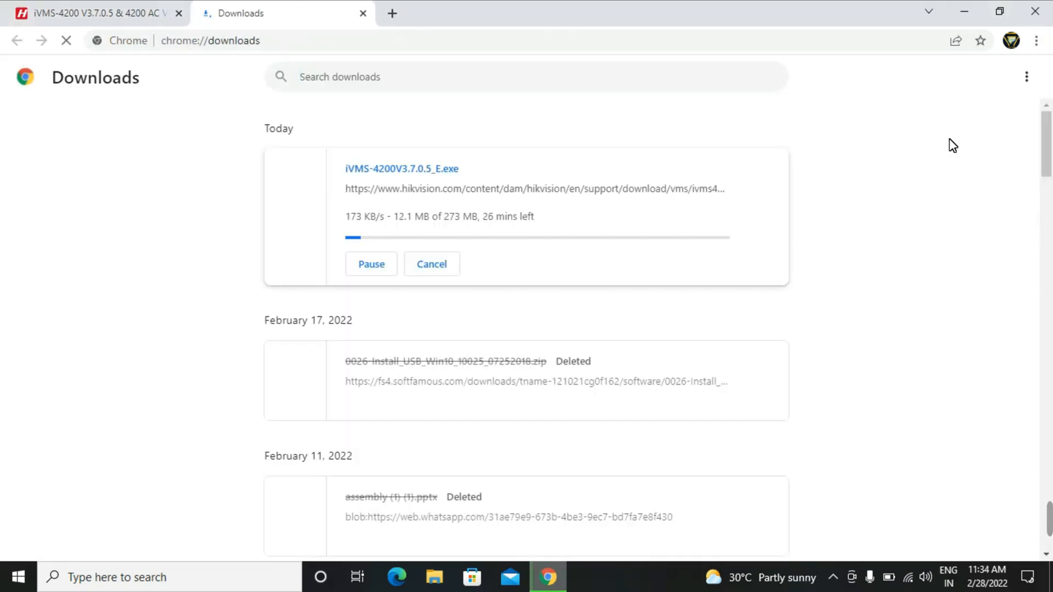
{"action": "mouse_move", "coordinate": [1037, 528]}
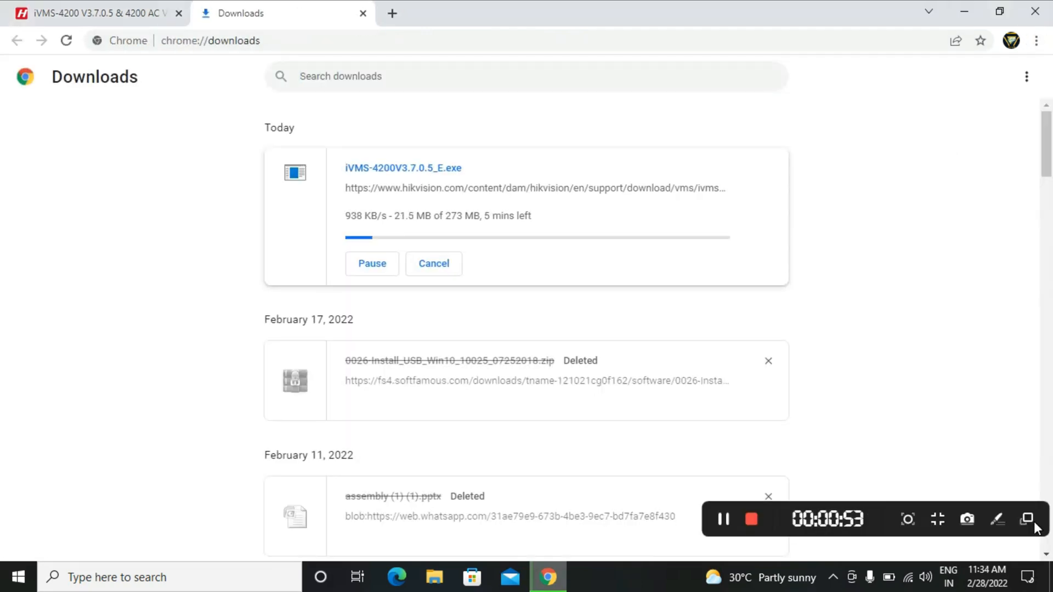
{"action": "left_click", "coordinate": [751, 519]}
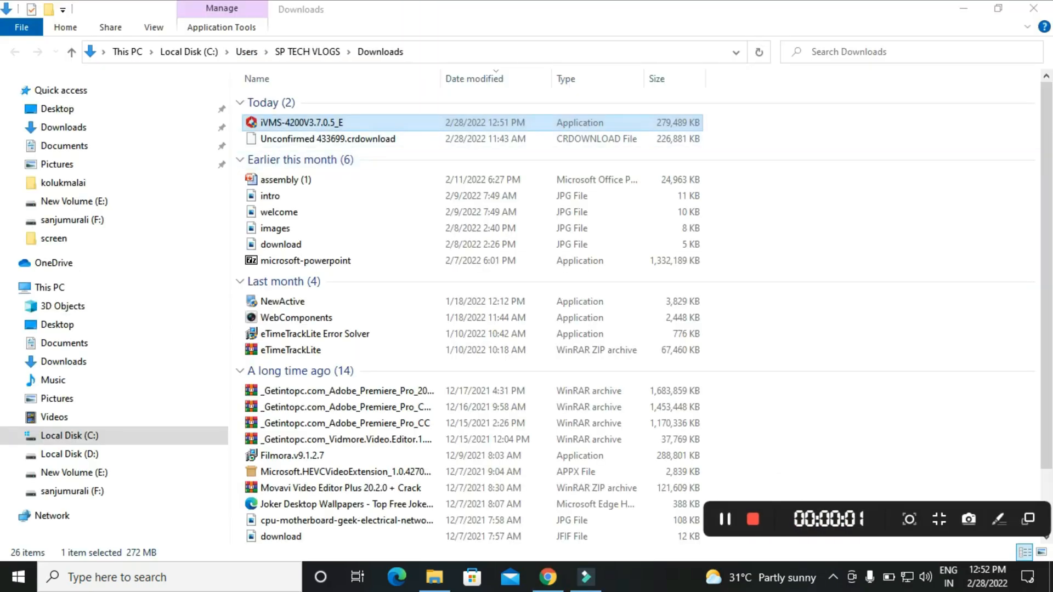
Run iVMS-4200V3.7.0.5_E.exe, accept the licence terms and install with the default features.
{"action": "double_click", "coordinate": [591, 127]}
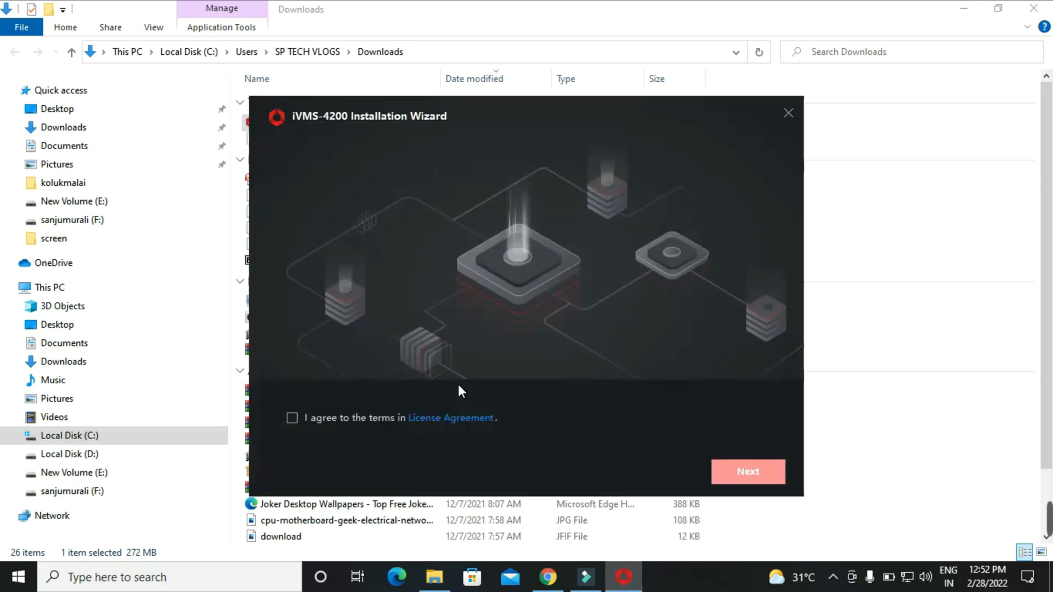
{"action": "left_click", "coordinate": [291, 417]}
{"action": "left_click", "coordinate": [744, 470]}
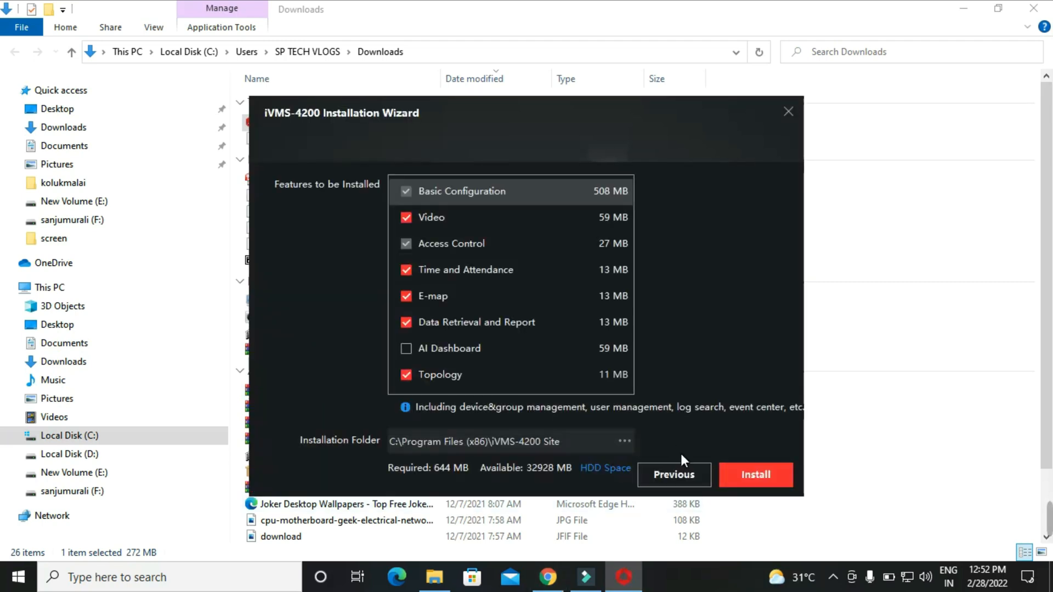
{"action": "left_click", "coordinate": [740, 475]}
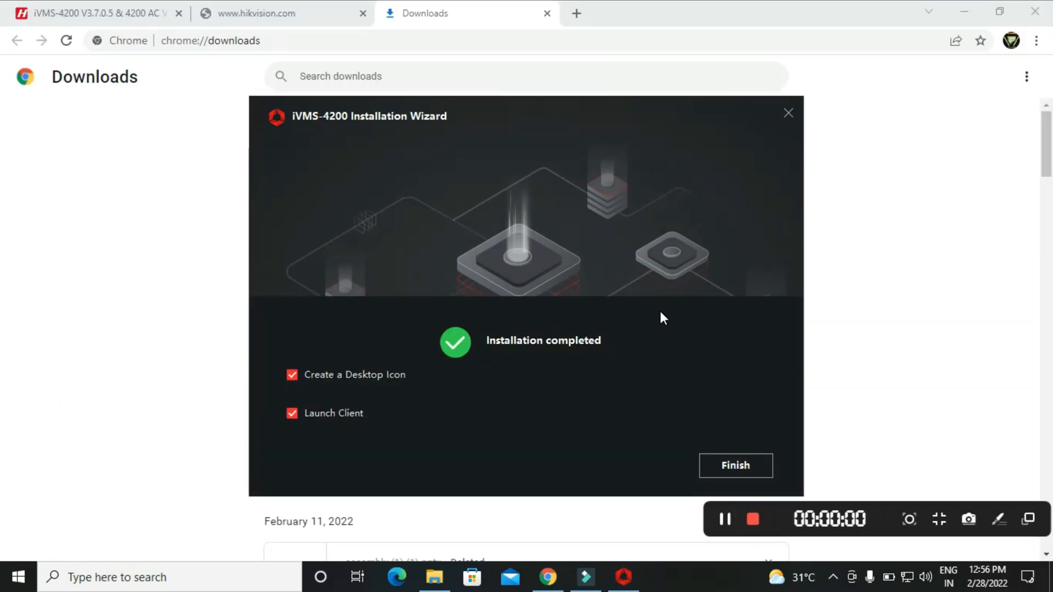
Finish the installer with desktop icon and client launch ticked, then minimize Chrome.
{"action": "left_click", "coordinate": [726, 460]}
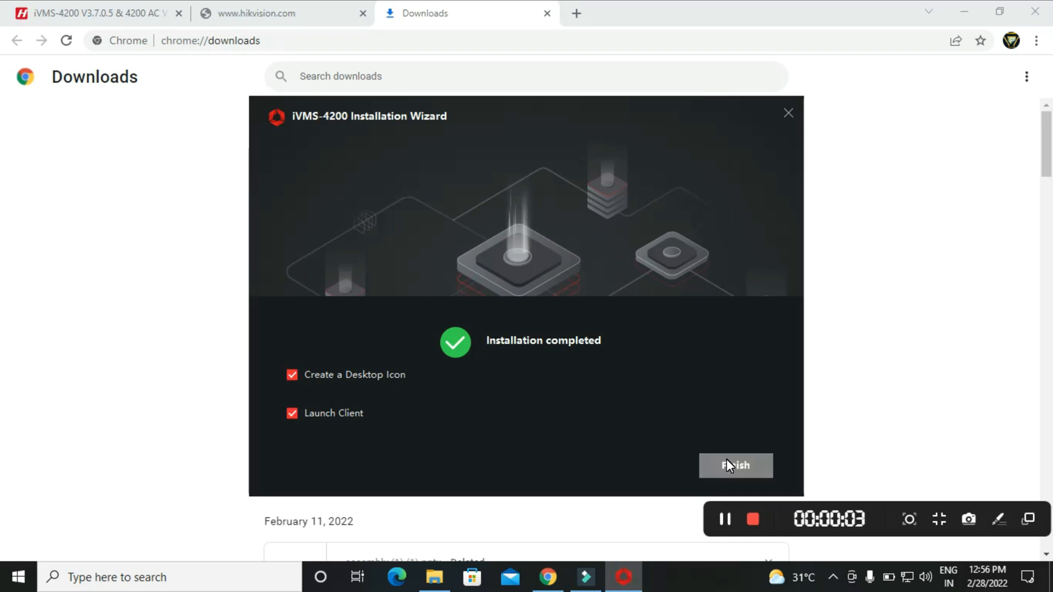
{"action": "left_click", "coordinate": [725, 465]}
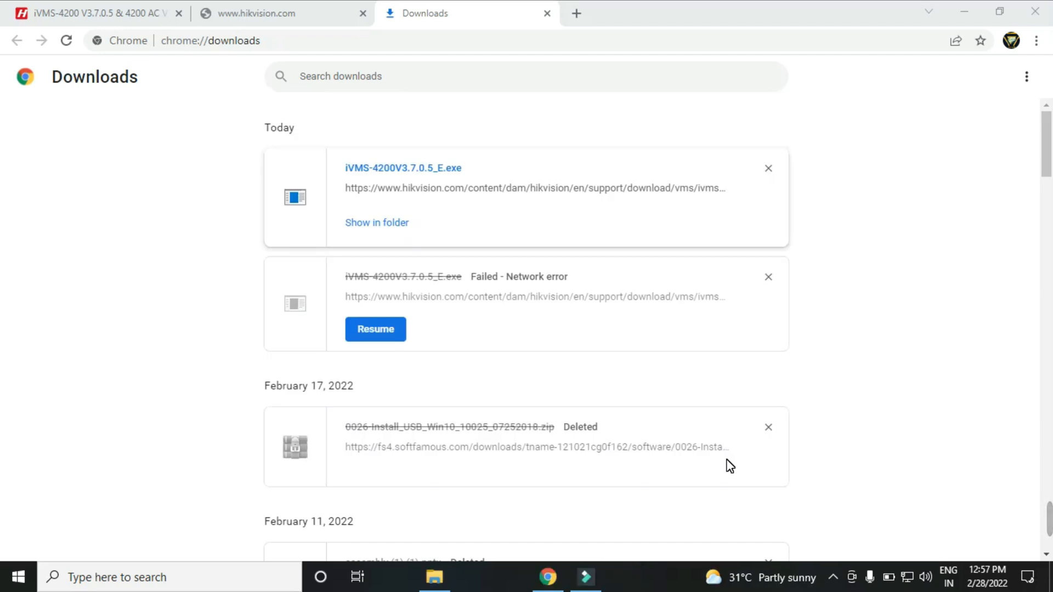
{"action": "left_click", "coordinate": [965, 13]}
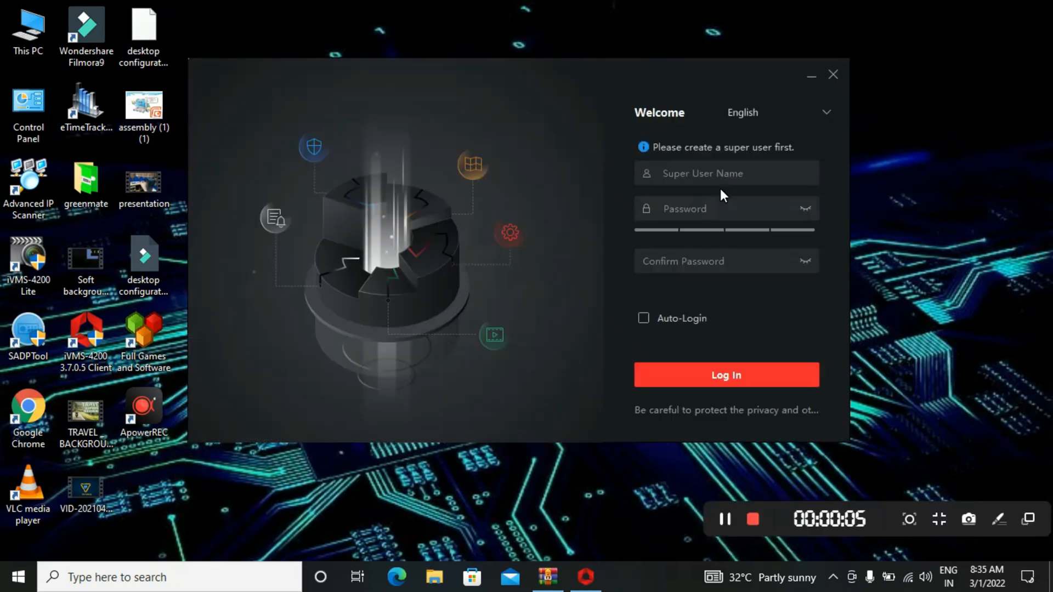
Enter a super user name and a confirmed strong password, enable Auto-Login, and log in.
{"action": "left_click", "coordinate": [727, 181]}
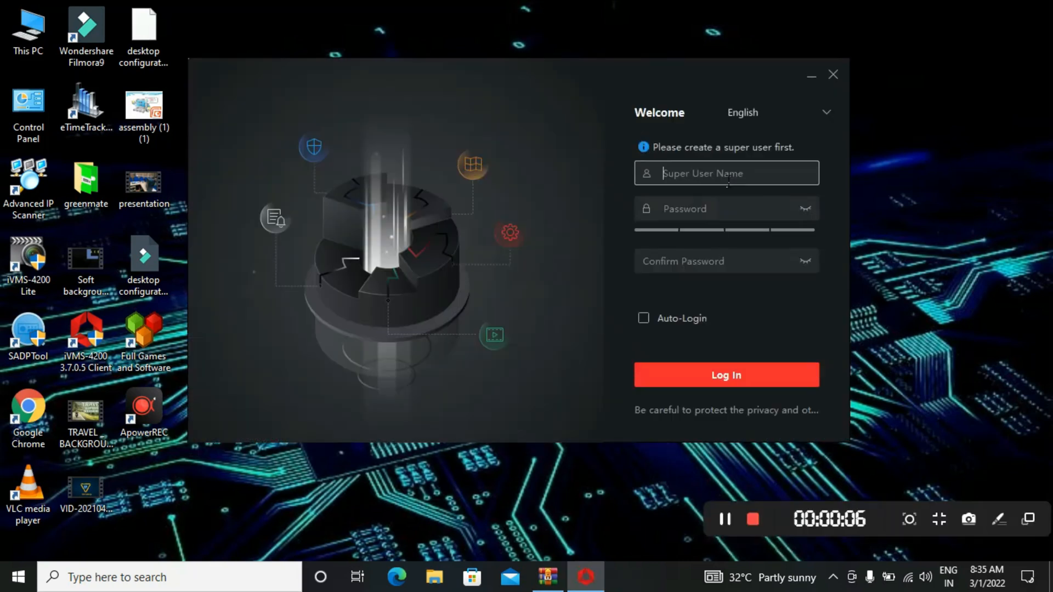
{"action": "type", "text": "sptech"}
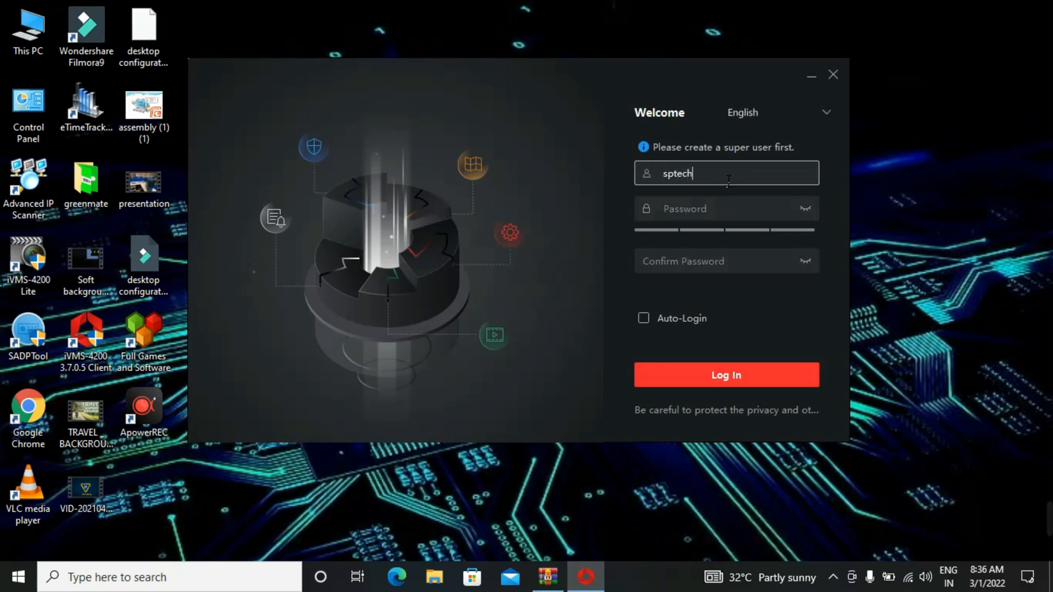
{"action": "left_click", "coordinate": [770, 209]}
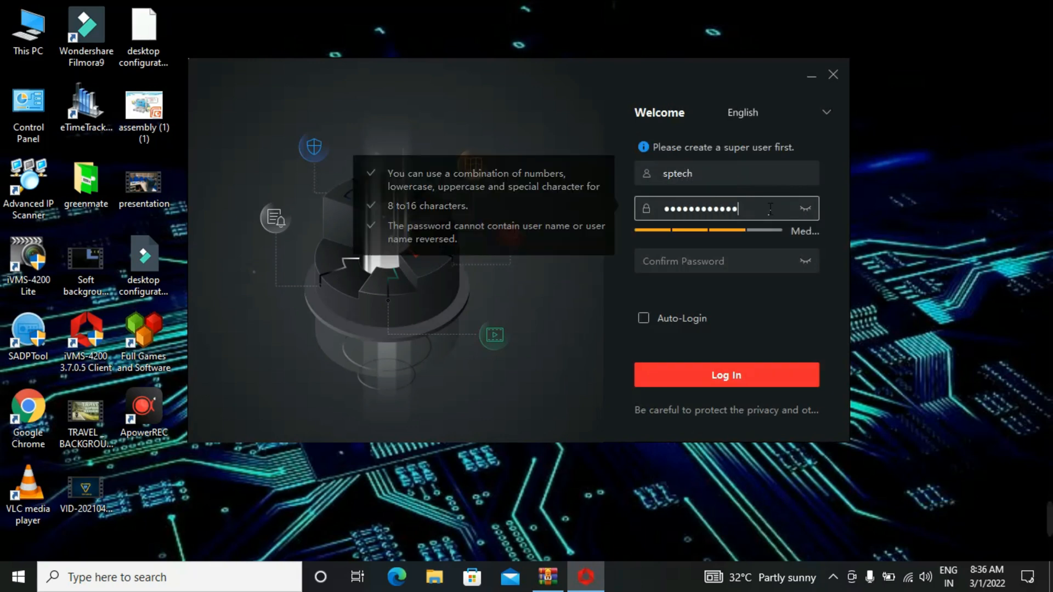
{"action": "left_click", "coordinate": [755, 261]}
{"action": "type", "text": "•"}
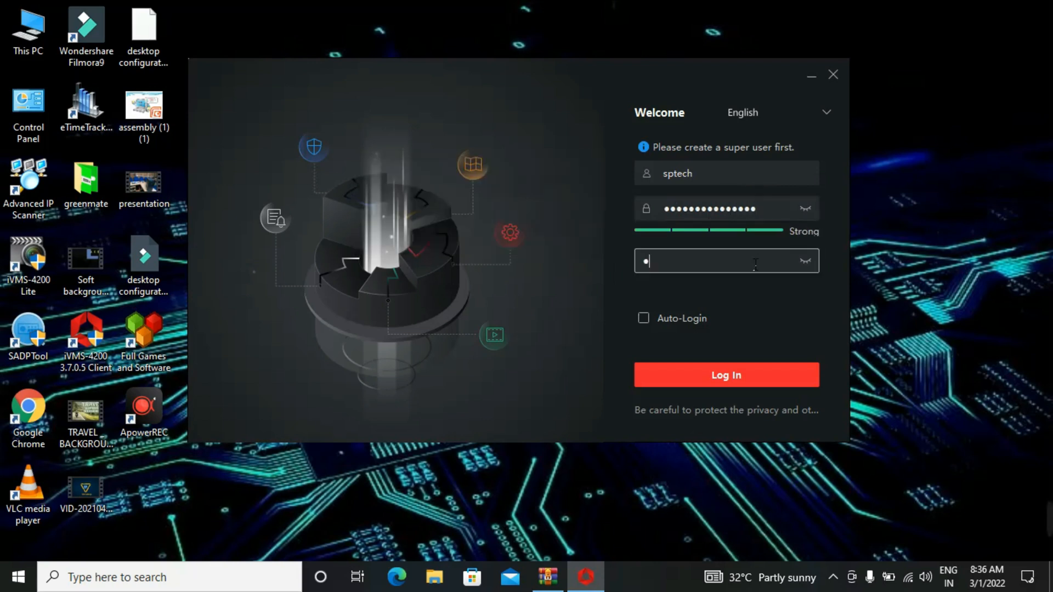
{"action": "type", "text": "••••••••••••••"}
{"action": "mouse_move", "coordinate": [848, 516]}
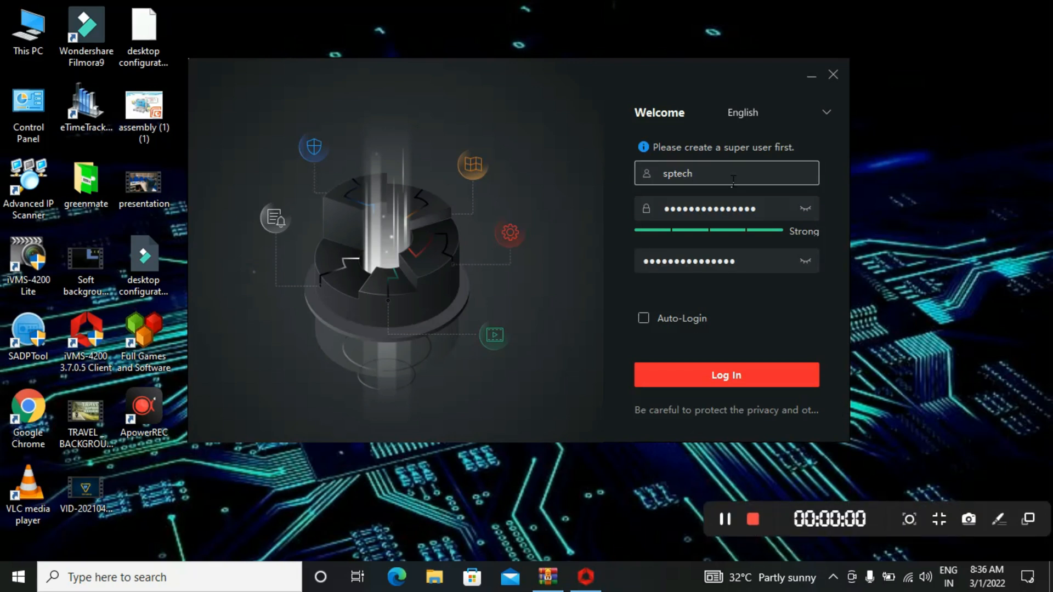
{"action": "left_click", "coordinate": [644, 317]}
{"action": "left_click", "coordinate": [744, 381]}
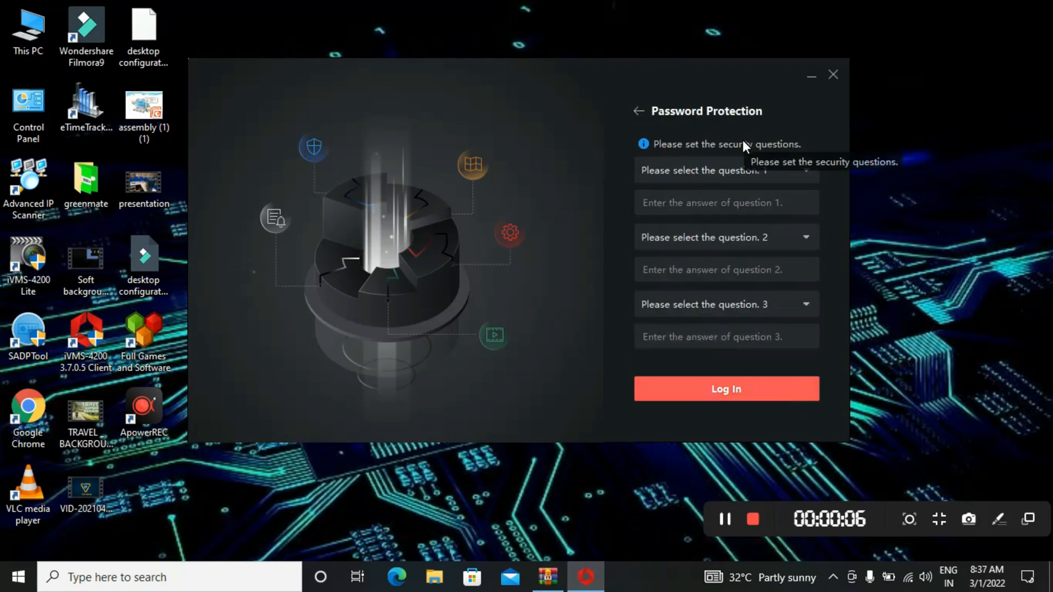
Choose and answer 'Your father's name' and 'Your mother's first name' as security questions 1 and 2.
{"action": "left_click", "coordinate": [738, 168]}
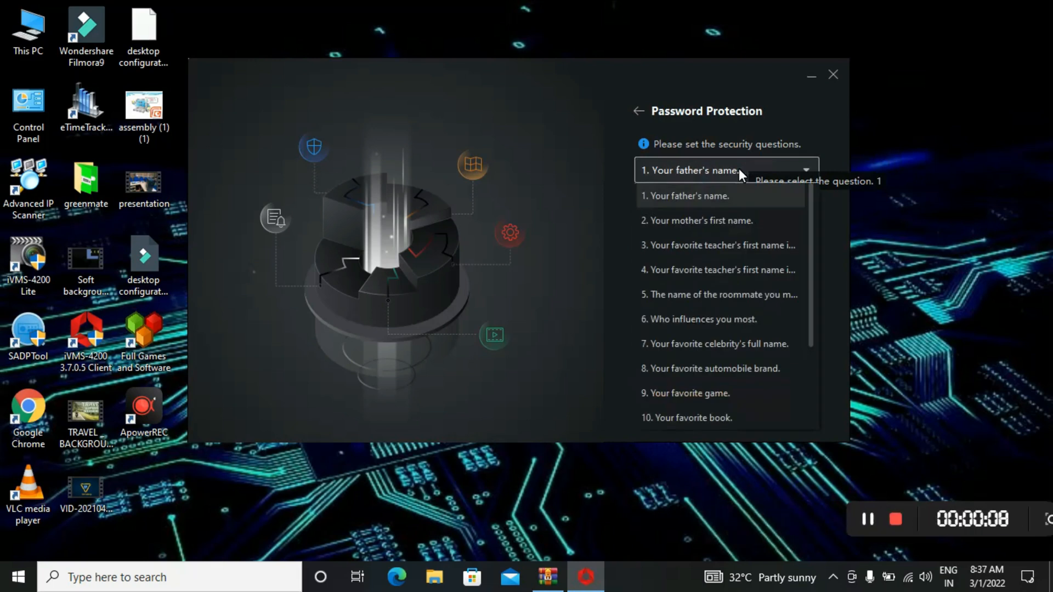
{"action": "left_click", "coordinate": [713, 195]}
{"action": "left_click", "coordinate": [731, 210]}
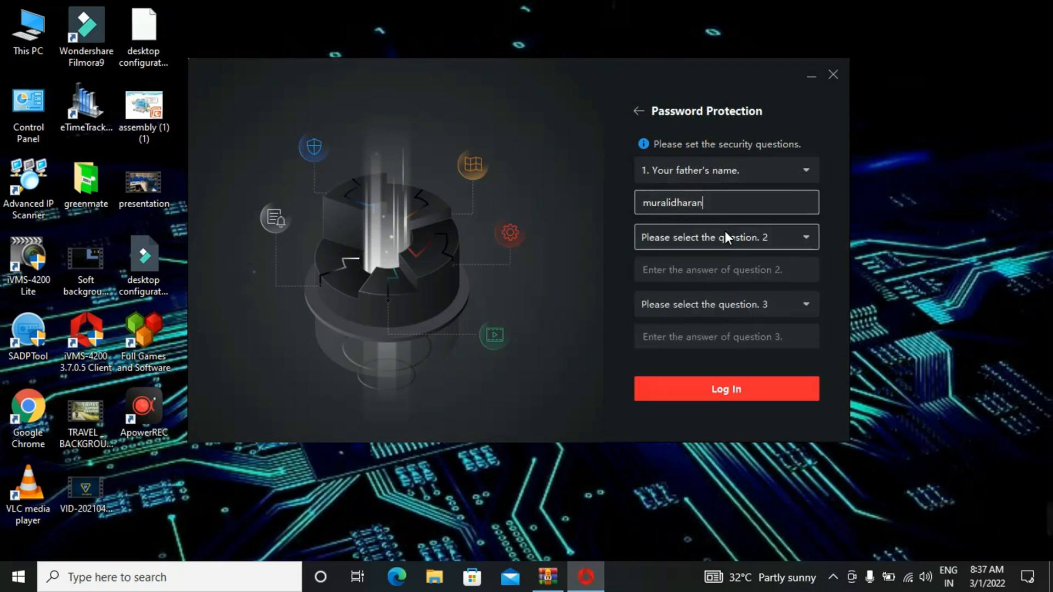
{"action": "left_click", "coordinate": [722, 235]}
{"action": "left_click", "coordinate": [713, 289]}
{"action": "left_click", "coordinate": [719, 279]}
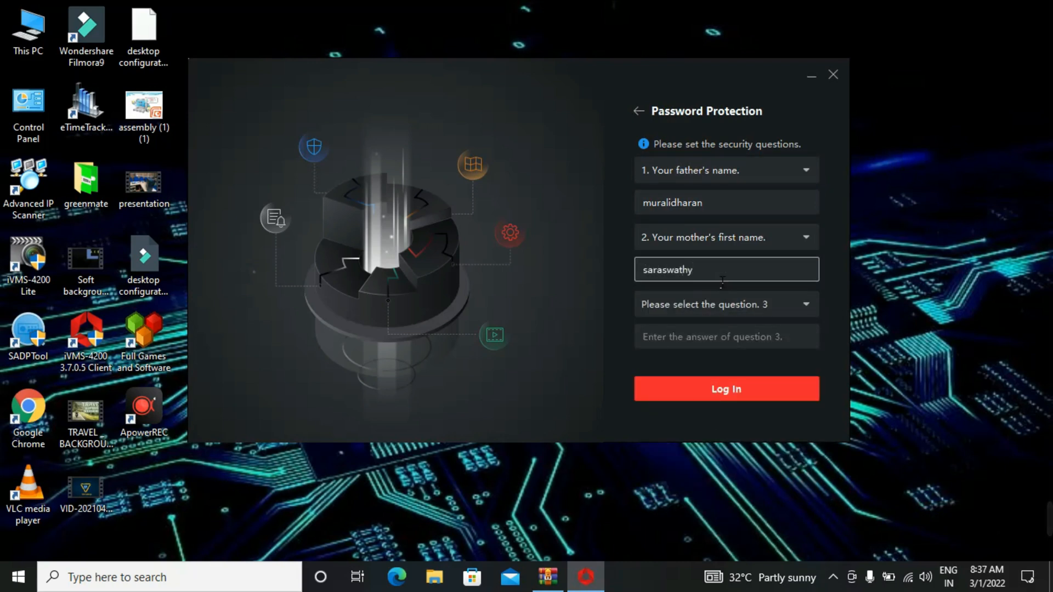
Choose and answer the favourite celebrity question as question 3, then log in.
{"action": "left_click", "coordinate": [713, 300]}
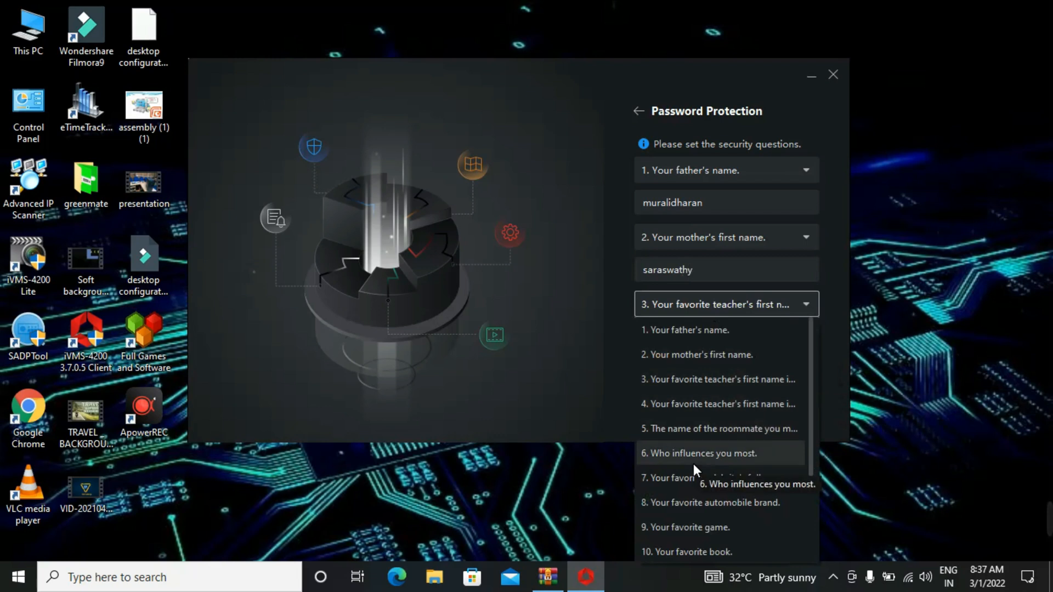
{"action": "left_click", "coordinate": [687, 476]}
{"action": "left_click", "coordinate": [708, 345]}
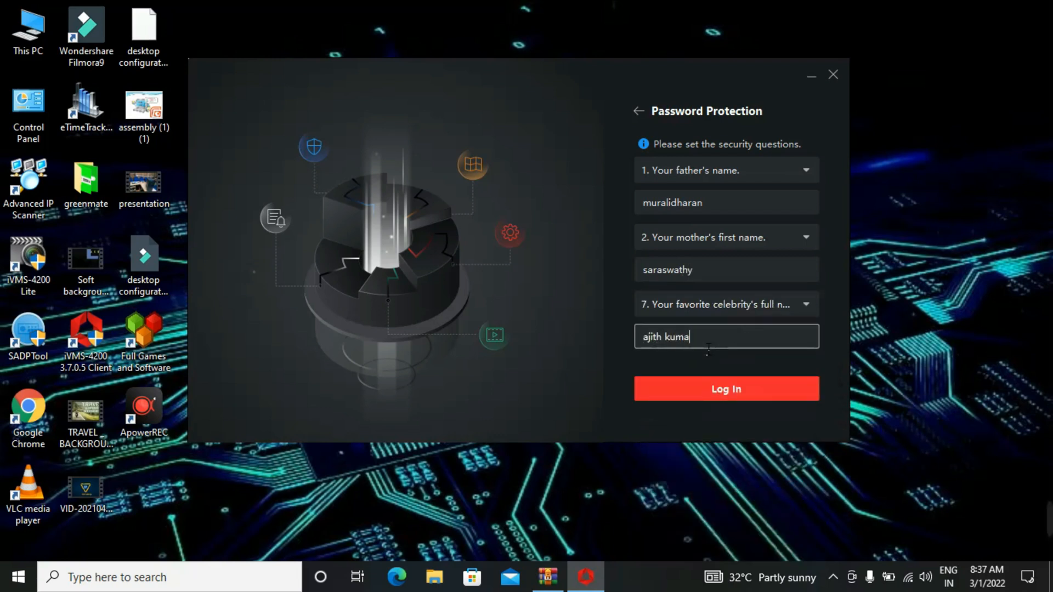
{"action": "left_click", "coordinate": [713, 389]}
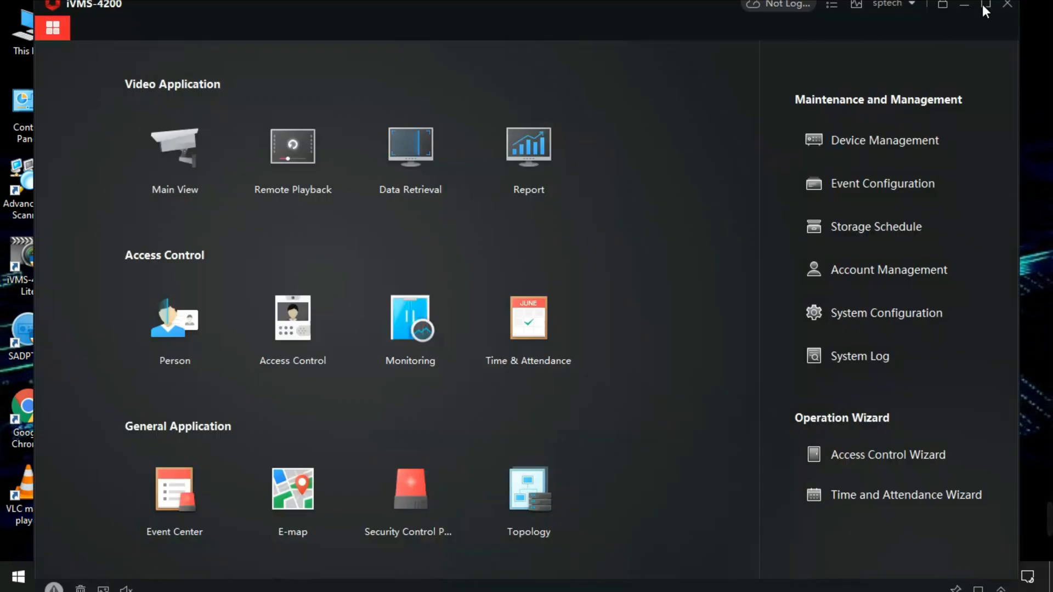
Maximize the iVMS-4200 client window showing its module control panel.
{"action": "left_click", "coordinate": [983, 5]}
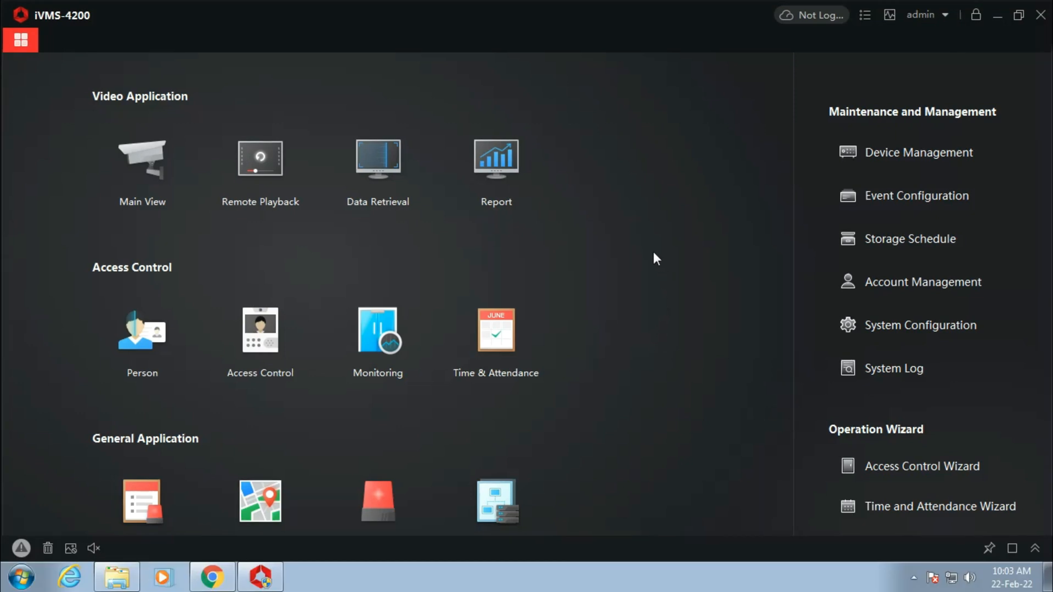
Open the four-pane Main View, then switch to the Maintenance and Management device list.
{"action": "left_click", "coordinate": [173, 203]}
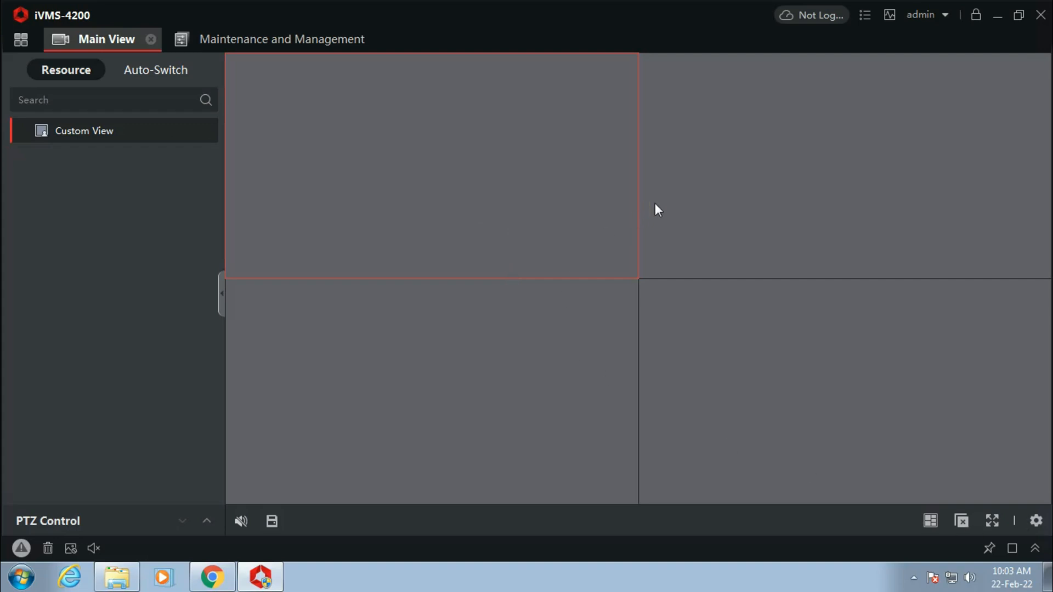
{"action": "left_click", "coordinate": [281, 40]}
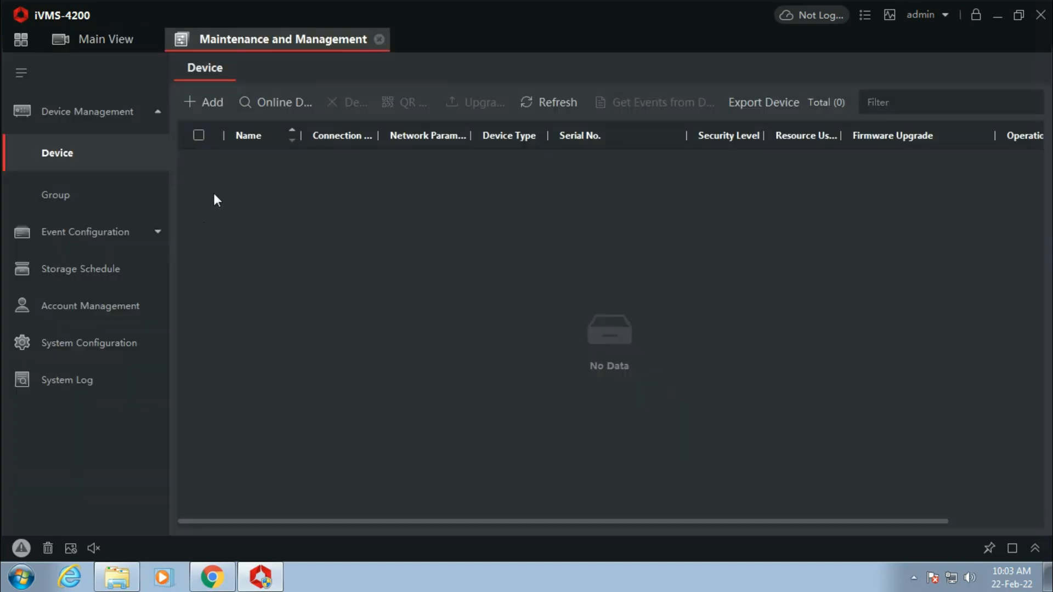
Set the Hik-Connect country/region to India and confirm it.
{"action": "left_click", "coordinate": [817, 18]}
{"action": "left_click", "coordinate": [799, 87]}
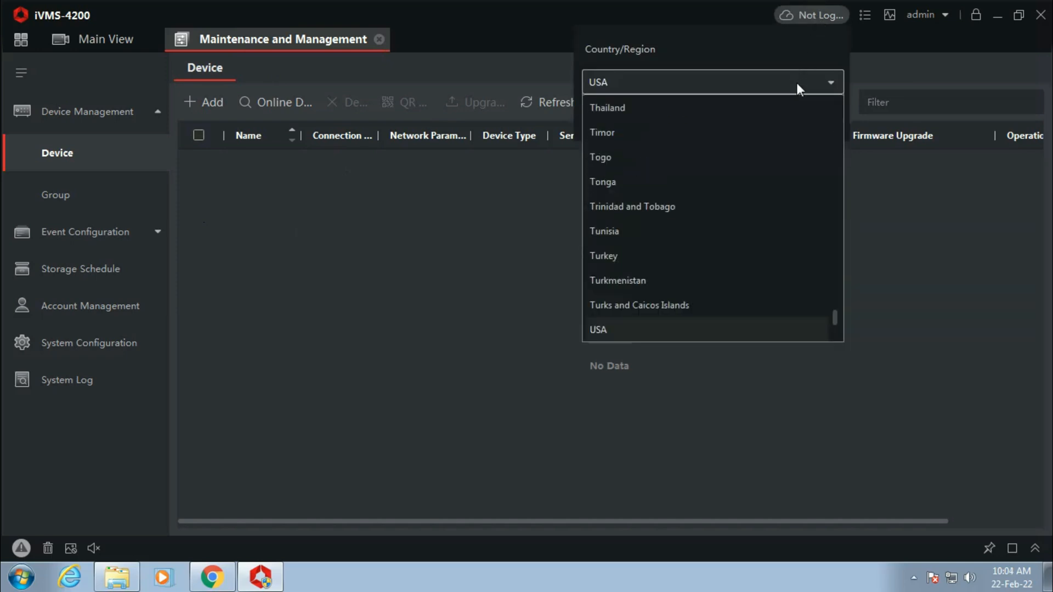
{"action": "key", "text": "i"}
{"action": "key", "text": "n"}
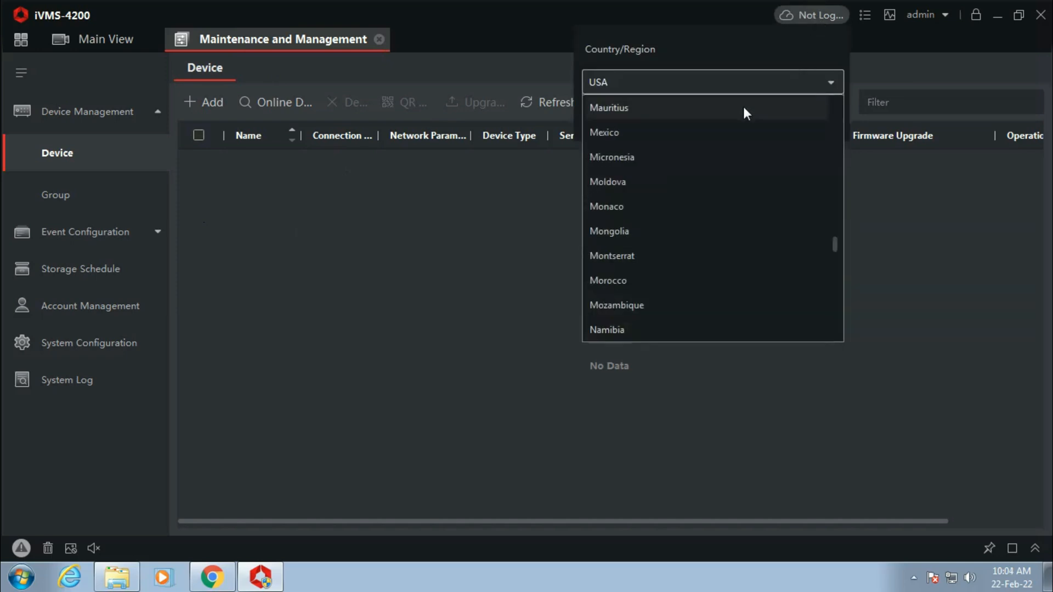
{"action": "key", "text": "d"}
{"action": "key", "text": "i"}
{"action": "left_click", "coordinate": [683, 131]}
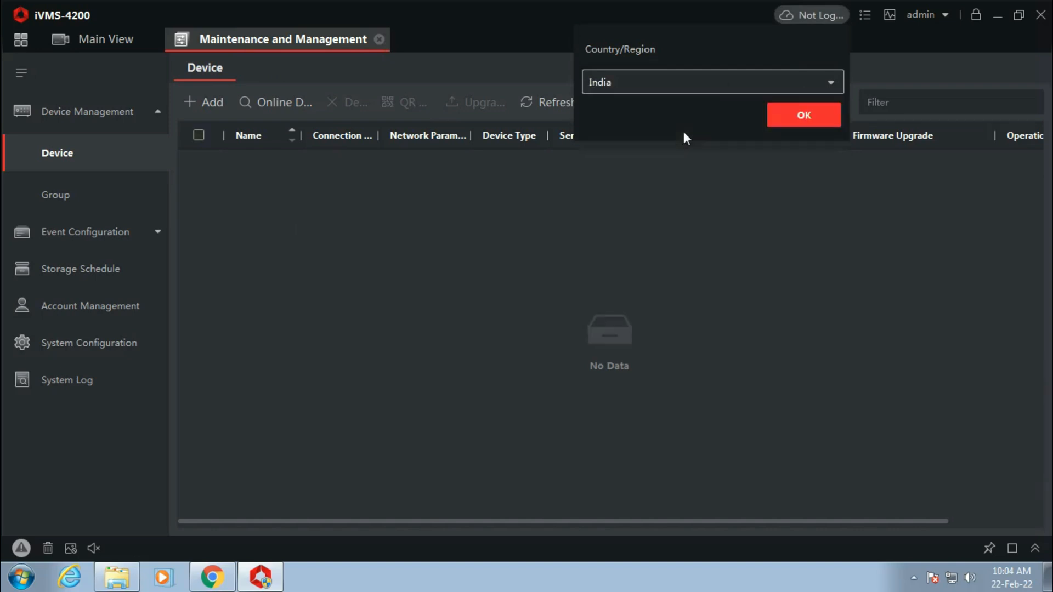
{"action": "left_click", "coordinate": [810, 122]}
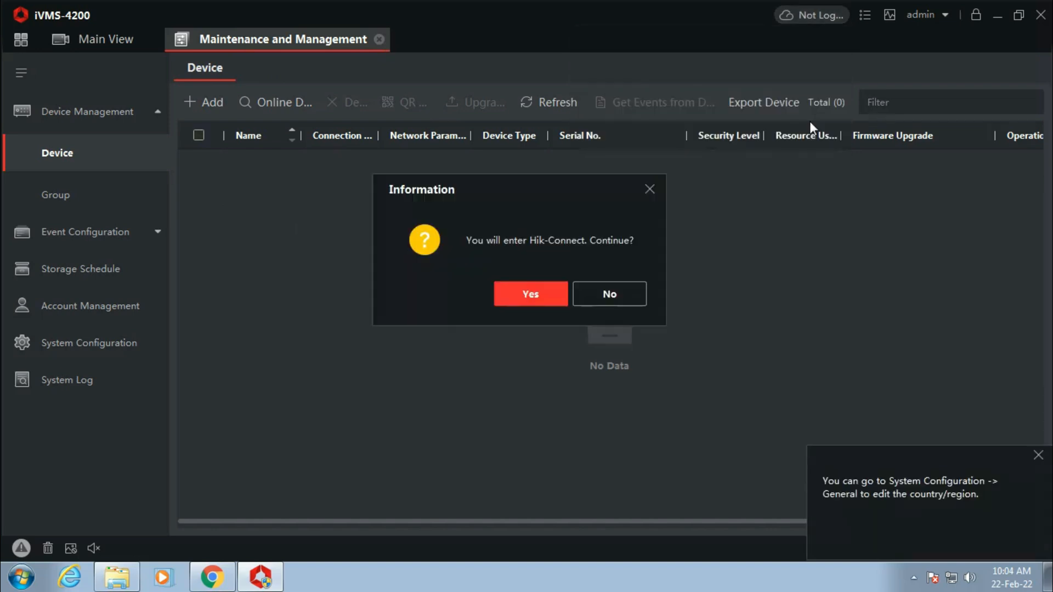
{"action": "left_click", "coordinate": [550, 294]}
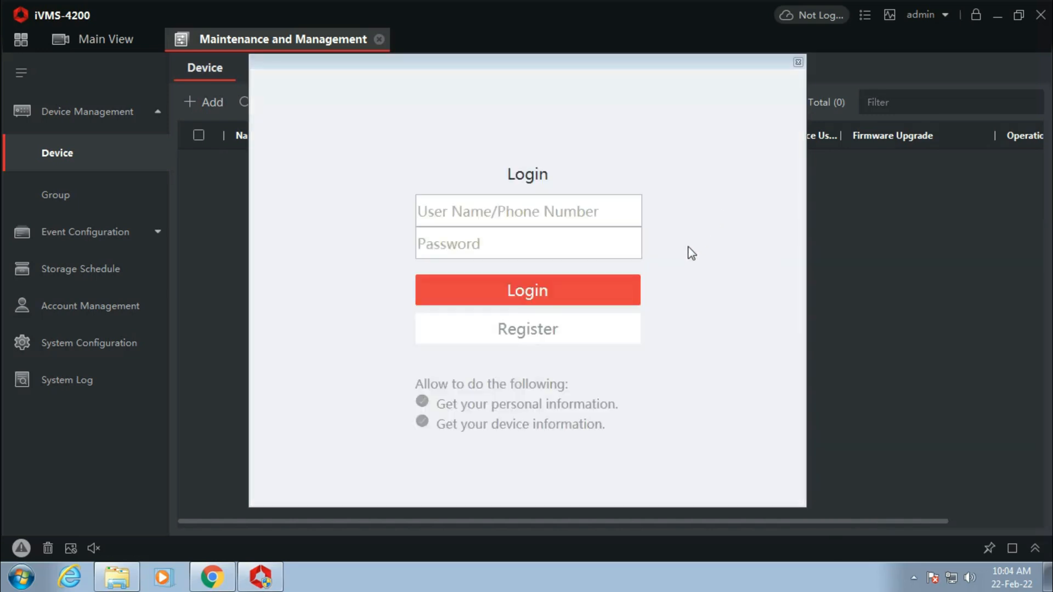
{"action": "left_click", "coordinate": [561, 209]}
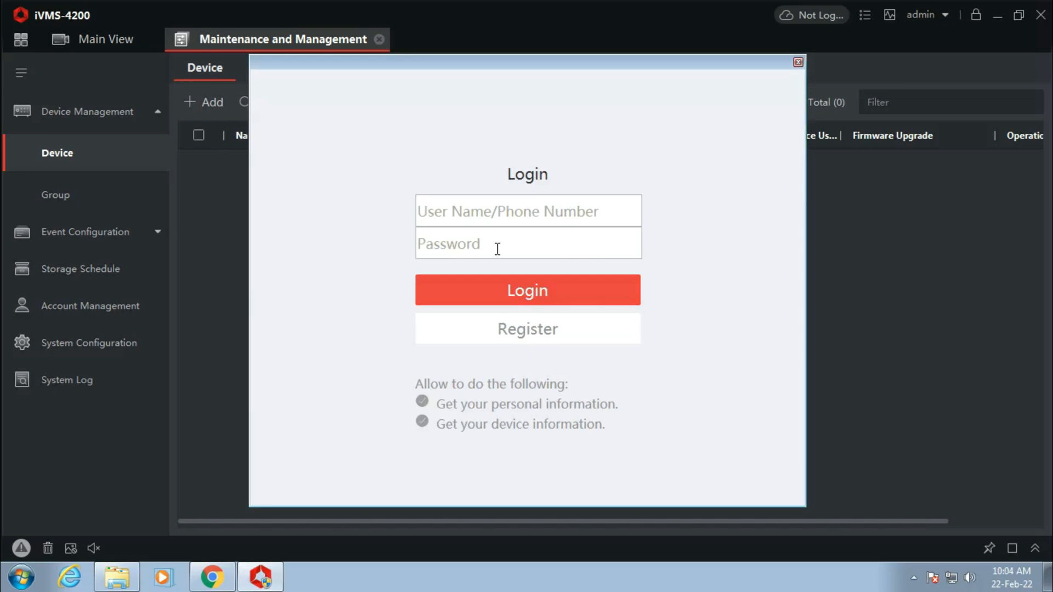
{"action": "left_click", "coordinate": [521, 329]}
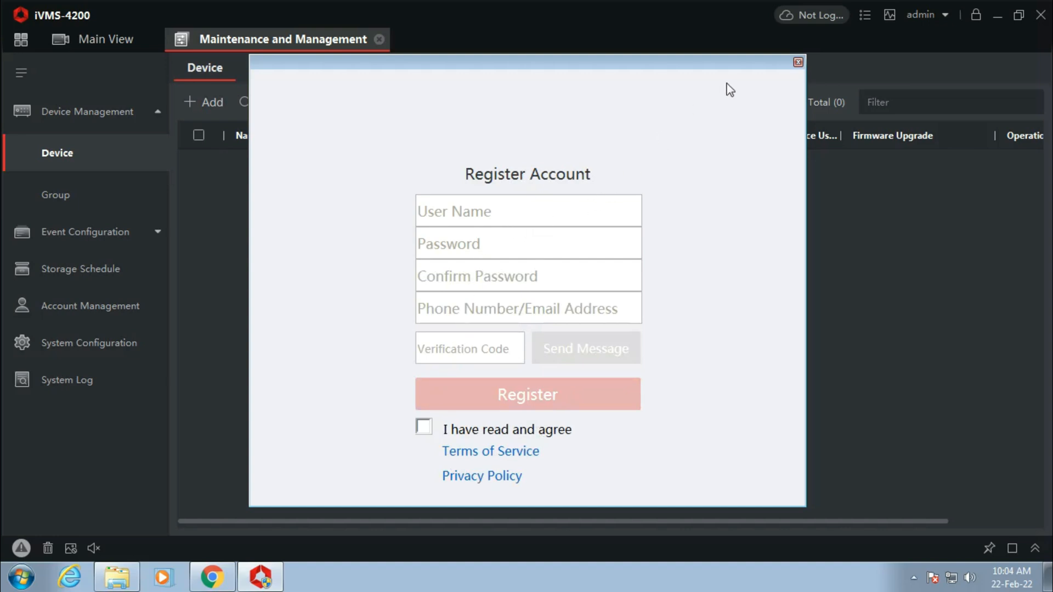
{"action": "left_click", "coordinate": [798, 62]}
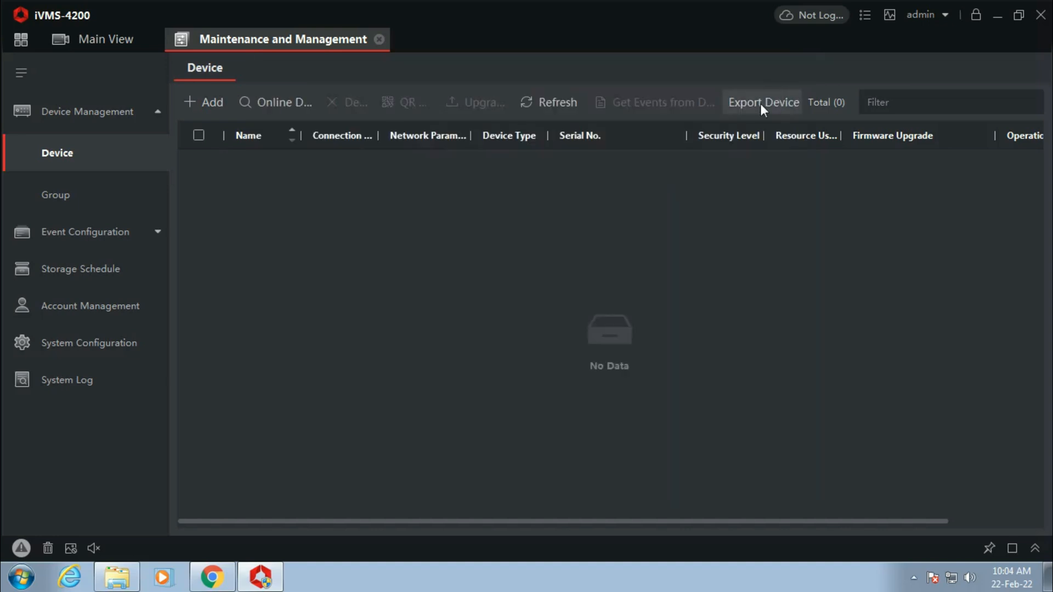
{"action": "left_click", "coordinate": [801, 17]}
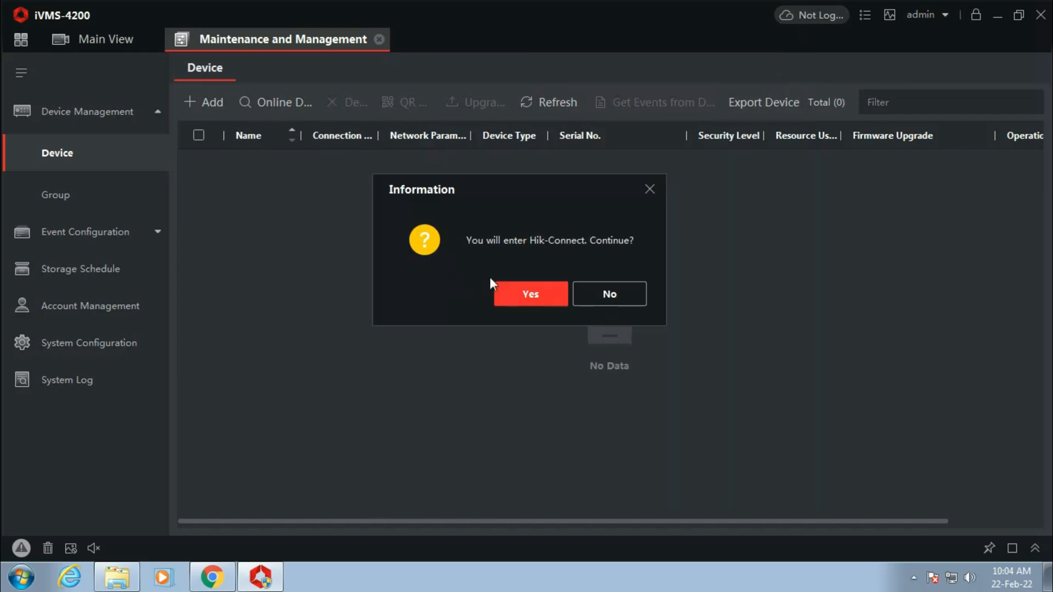
Log in to Hik-Connect with the account e-mail and password, then close the logged-in notice.
{"action": "left_click", "coordinate": [526, 294]}
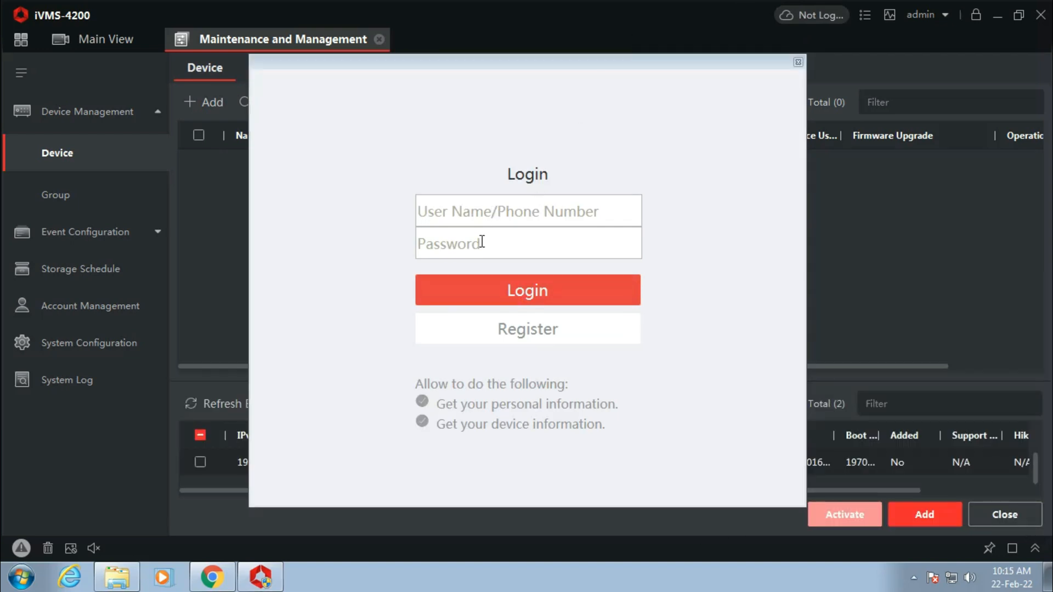
{"action": "left_click", "coordinate": [502, 210]}
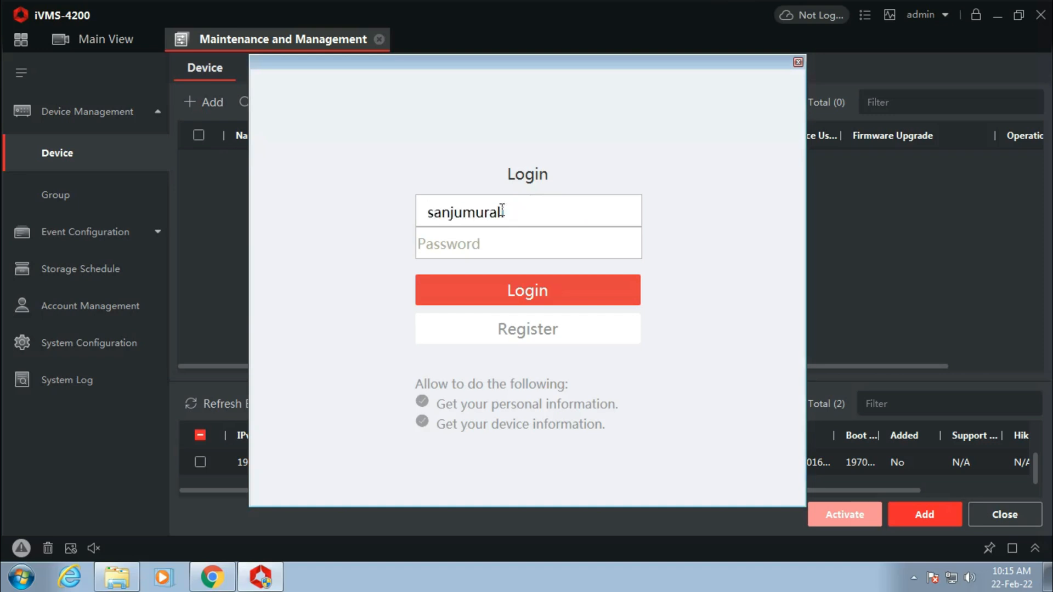
{"action": "left_click", "coordinate": [508, 281]}
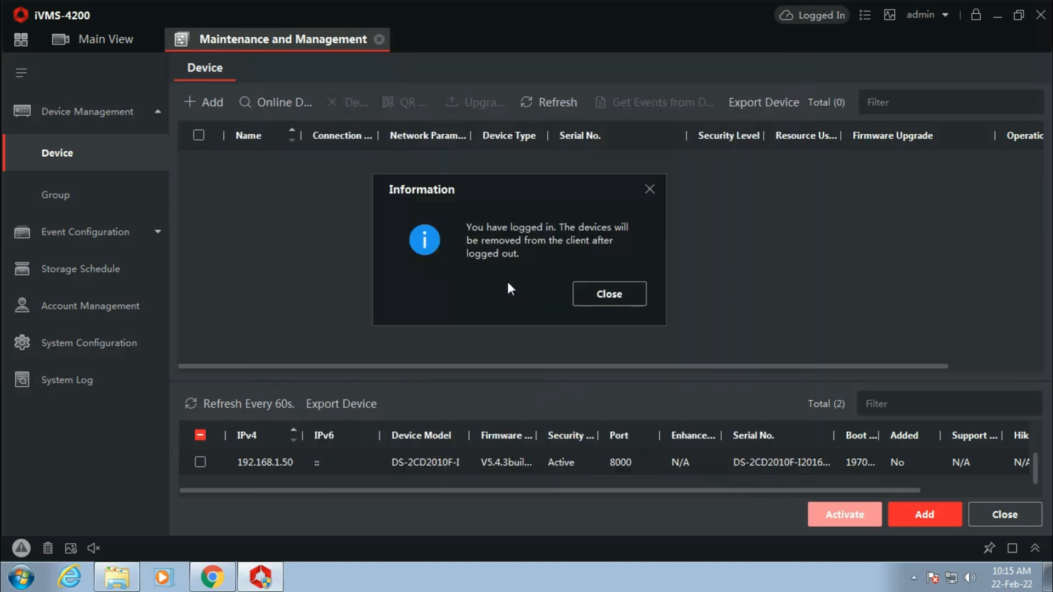
{"action": "left_click", "coordinate": [613, 300]}
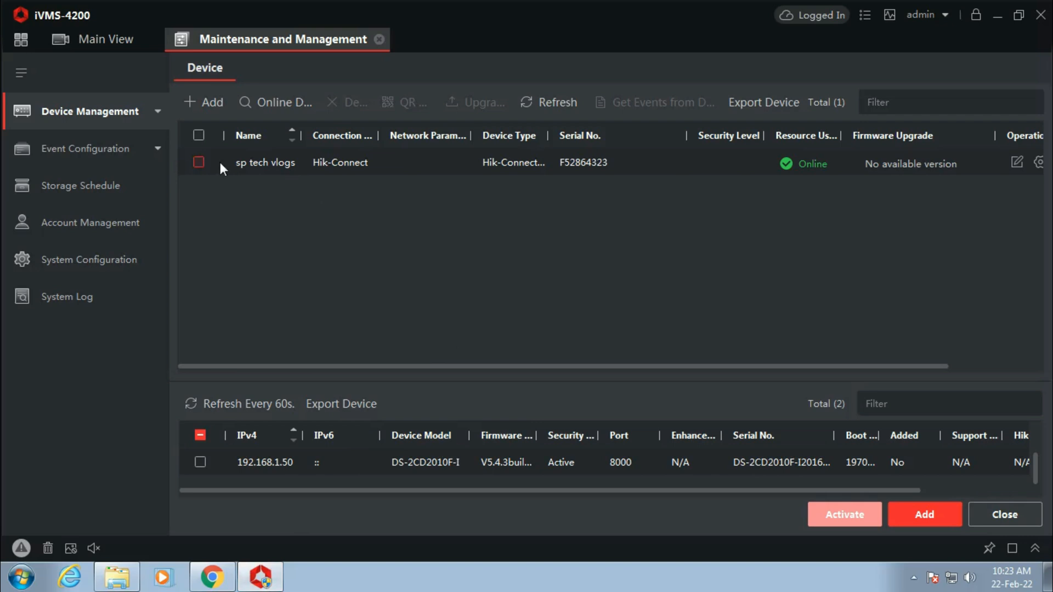
Select the sp tech vlogs device and switch to the Main View, where the f9qyjv group appears.
{"action": "left_click", "coordinate": [198, 163]}
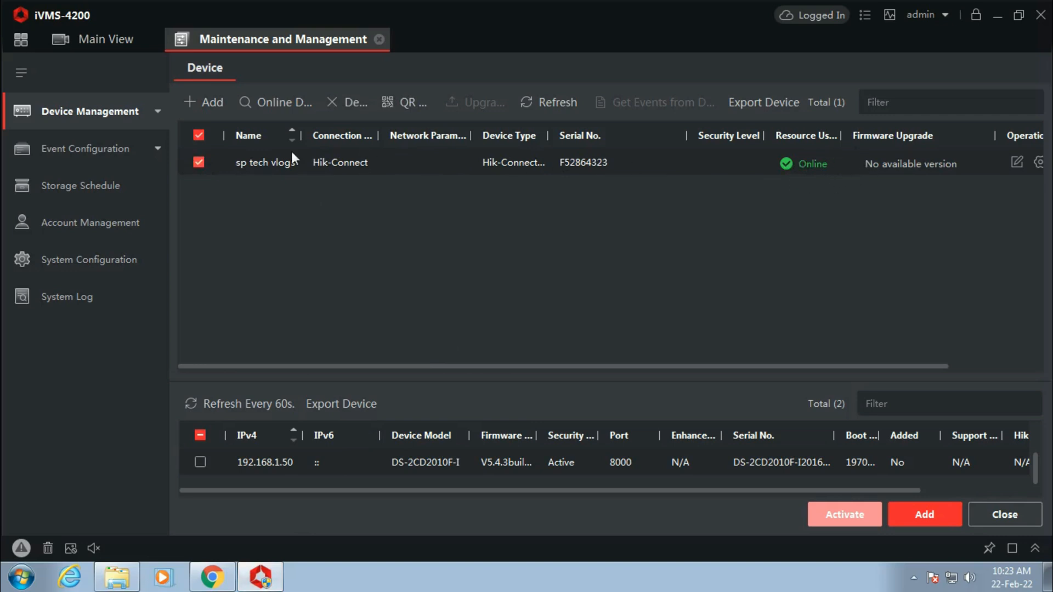
{"action": "left_click", "coordinate": [89, 42]}
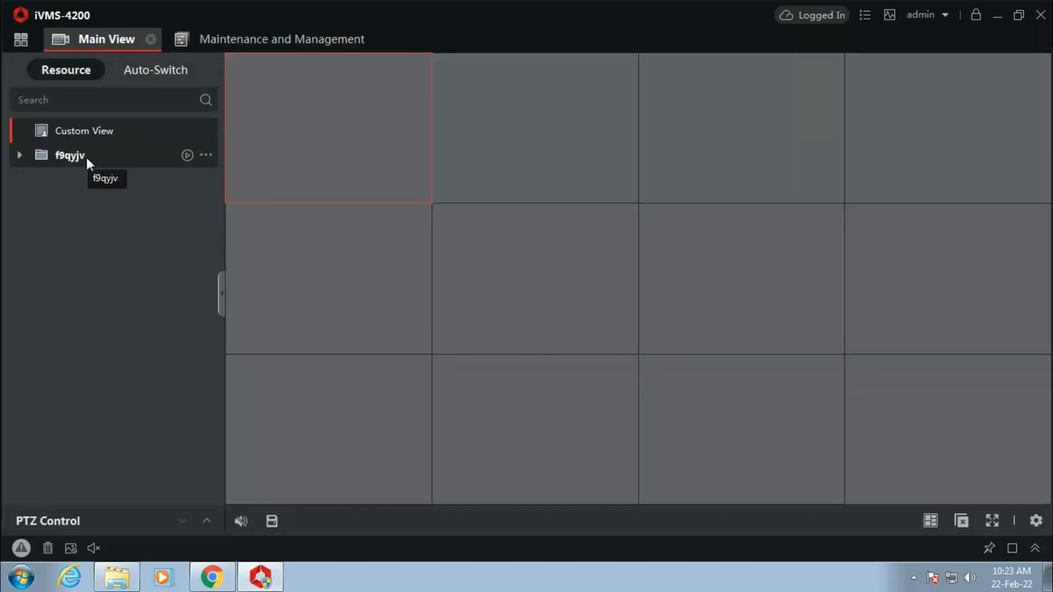
Start live view of all f9qyjv cameras in a 4-window grid.
{"action": "left_click", "coordinate": [186, 157]}
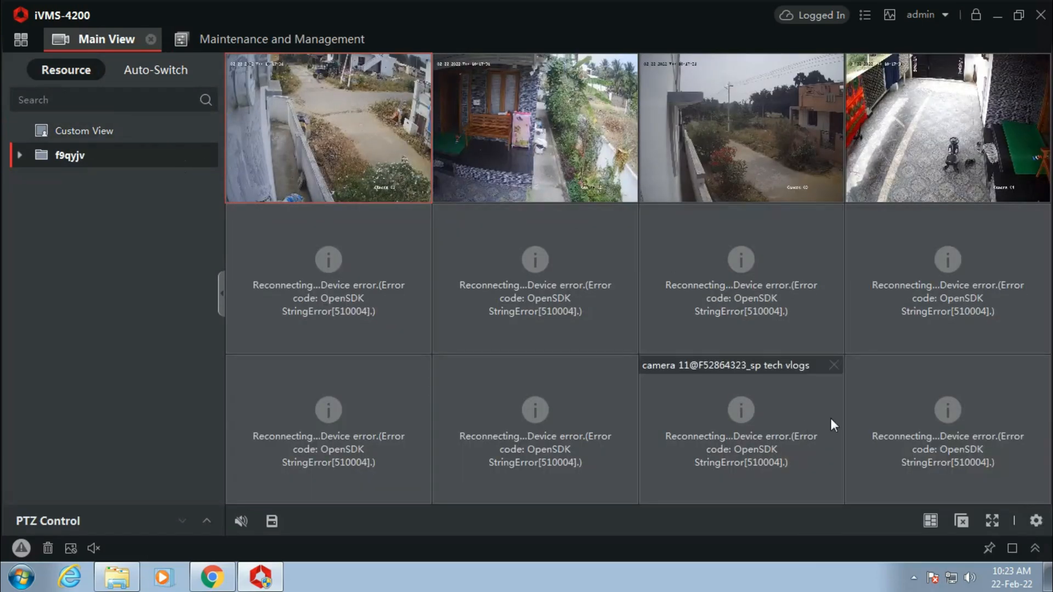
{"action": "left_click", "coordinate": [931, 524]}
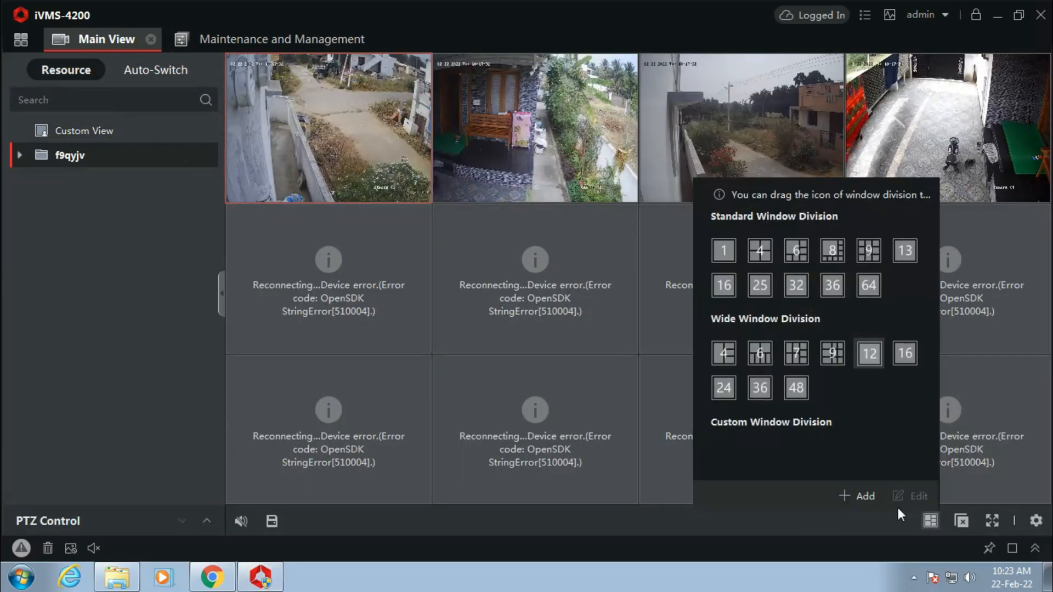
{"action": "left_click", "coordinate": [759, 253]}
{"action": "left_click", "coordinate": [558, 253]}
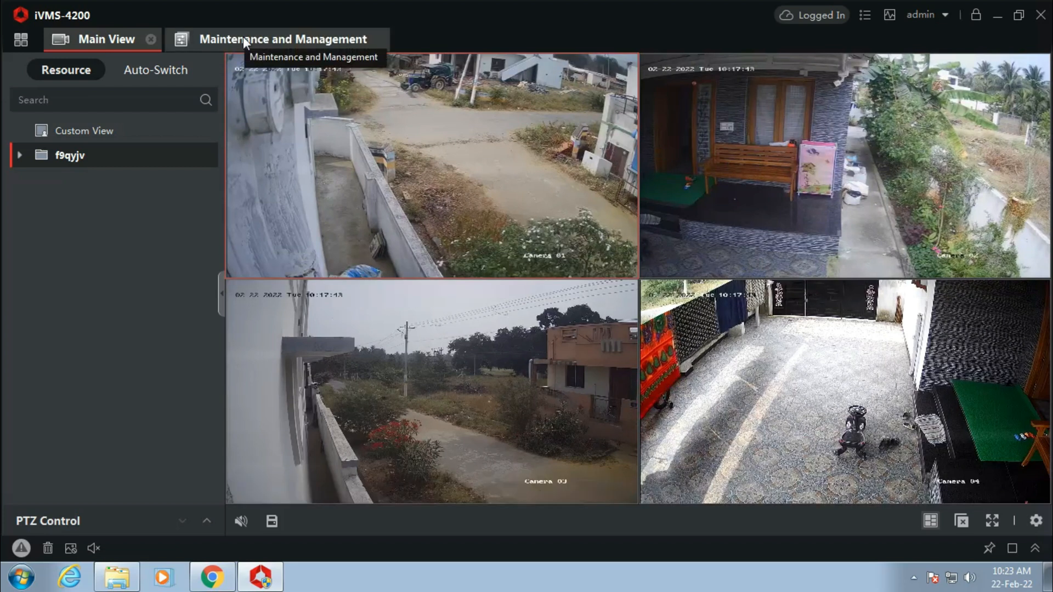
Show the four camera feeds fullscreen, exit with Esc, then return to Maintenance and Management.
{"action": "left_click", "coordinate": [927, 524]}
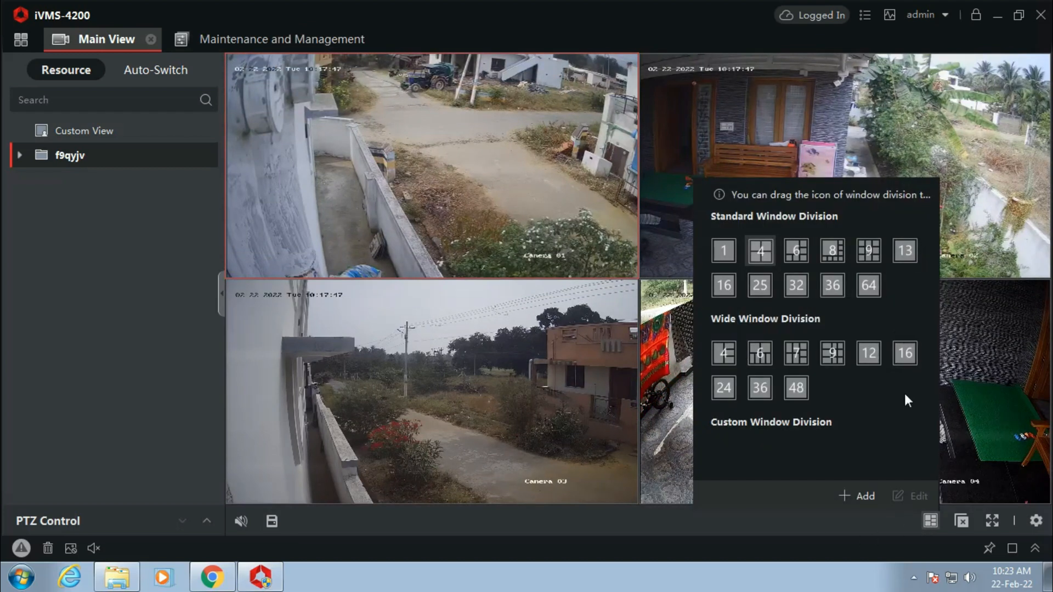
{"action": "left_click", "coordinate": [994, 521]}
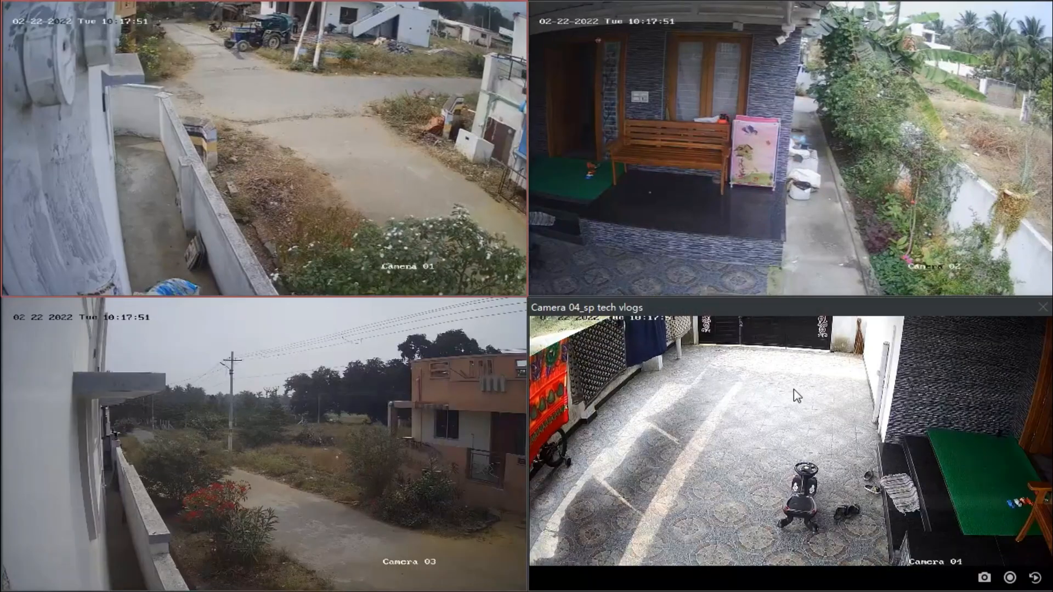
{"action": "key", "text": "Escape"}
{"action": "mouse_move", "coordinate": [1016, 490]}
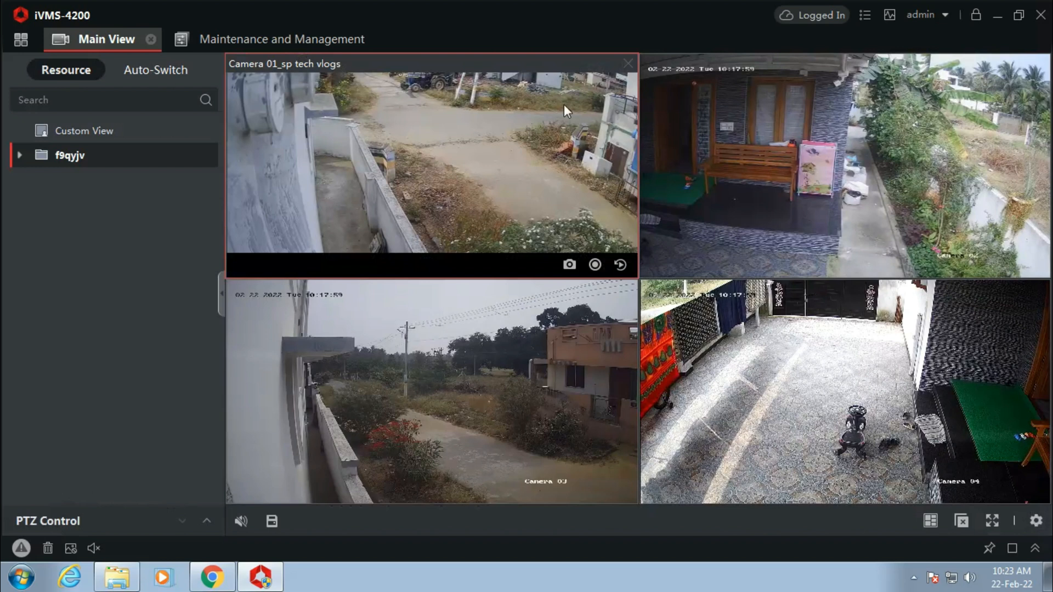
{"action": "left_click", "coordinate": [305, 37]}
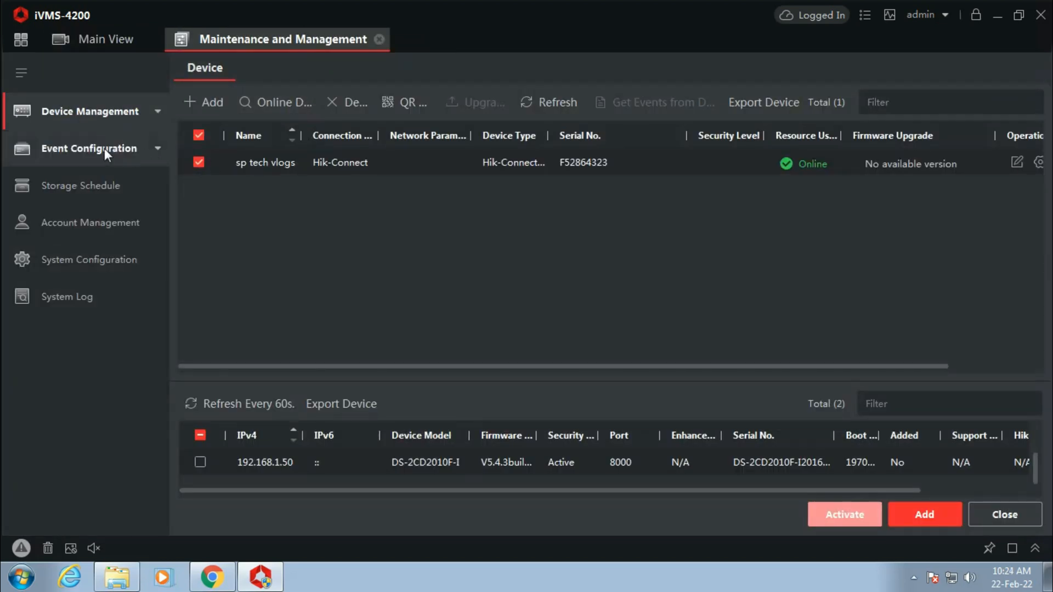
Browse the Event Configuration, System Configuration and System Log settings, then return to the module overview.
{"action": "left_click", "coordinate": [105, 148]}
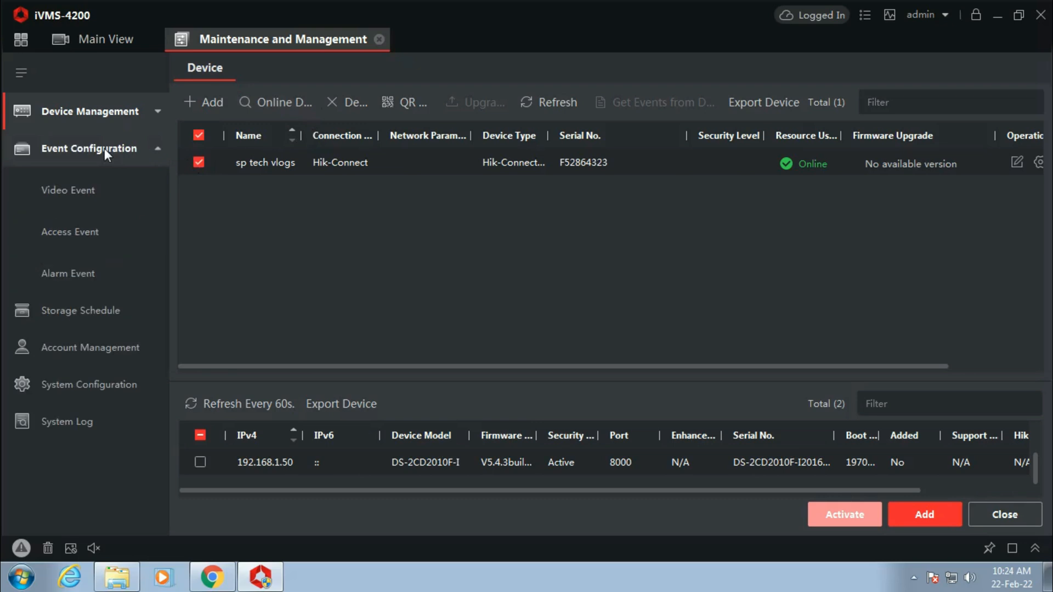
{"action": "left_click", "coordinate": [88, 381]}
{"action": "left_click", "coordinate": [88, 296]}
{"action": "left_click", "coordinate": [97, 261]}
{"action": "left_click", "coordinate": [21, 39]}
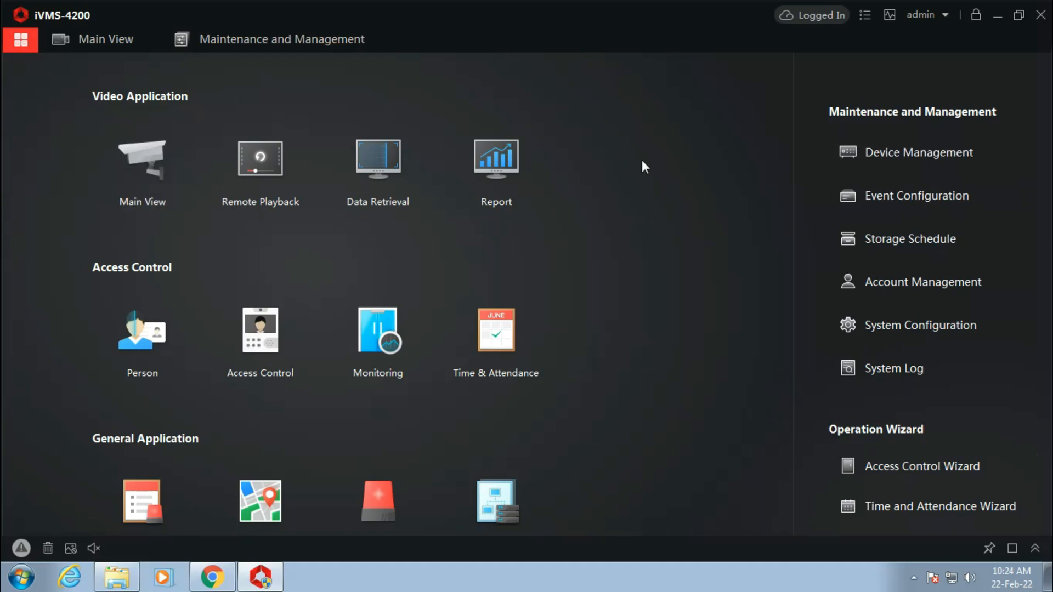
{"action": "left_click", "coordinate": [249, 179]}
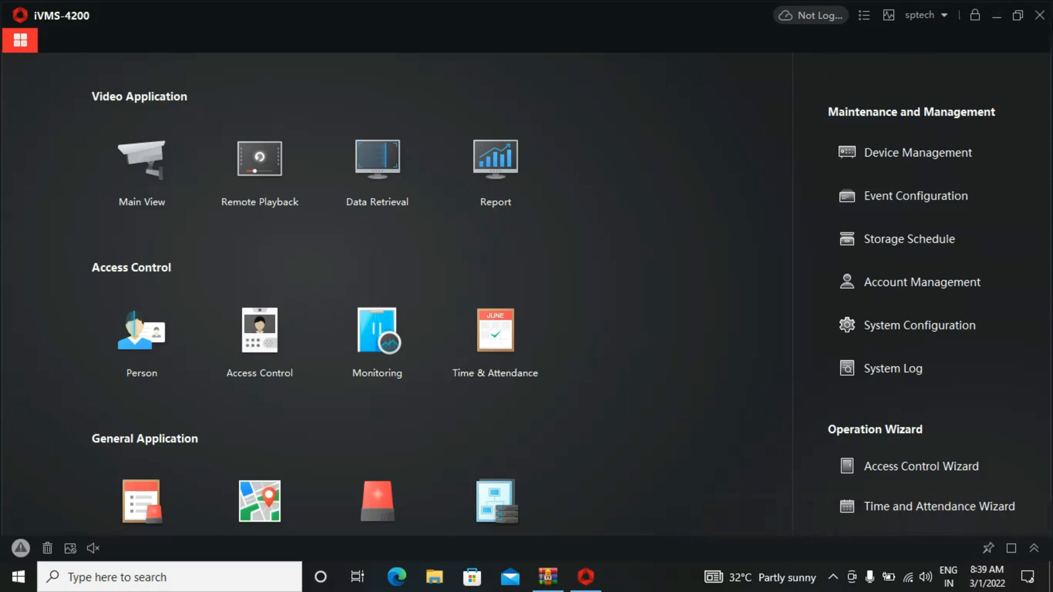
Close the iVMS-4200 window and confirm OK in the Exit prompt.
{"action": "left_click", "coordinate": [1041, 16]}
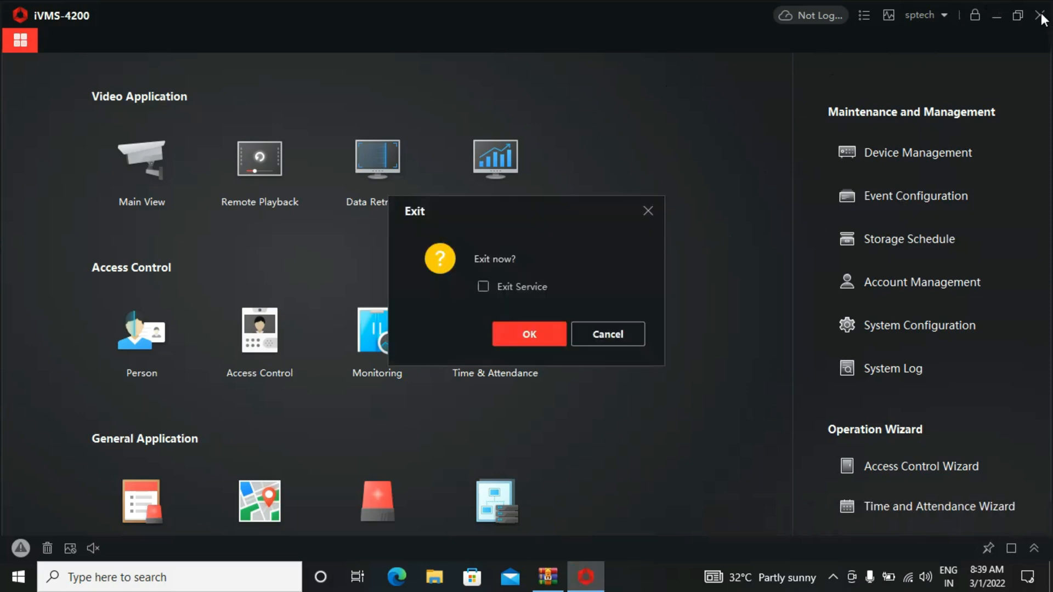
{"action": "left_click", "coordinate": [520, 330]}
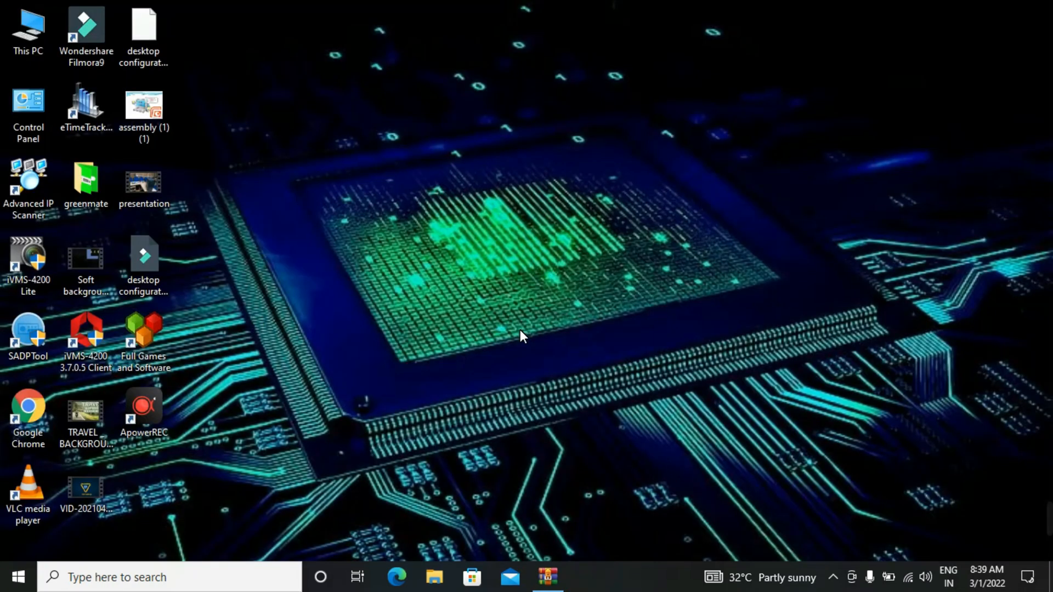